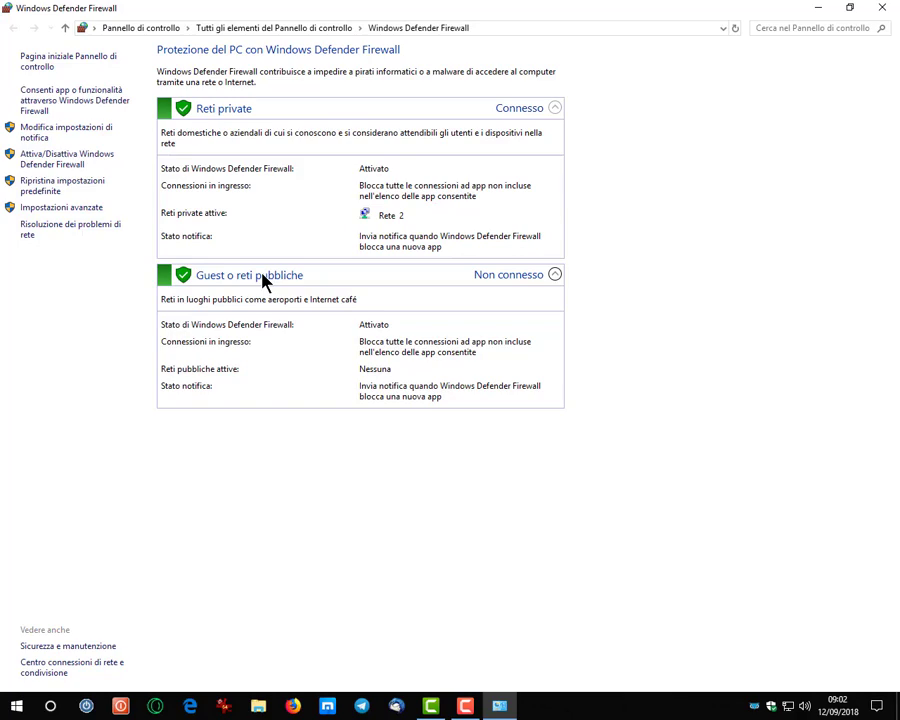
Step: Unlock the list of apps allowed through the firewall and try switching the Microsoft.Messaging entry's public-network permission off and back on
{"action": "left_click", "coordinate": [70, 95]}
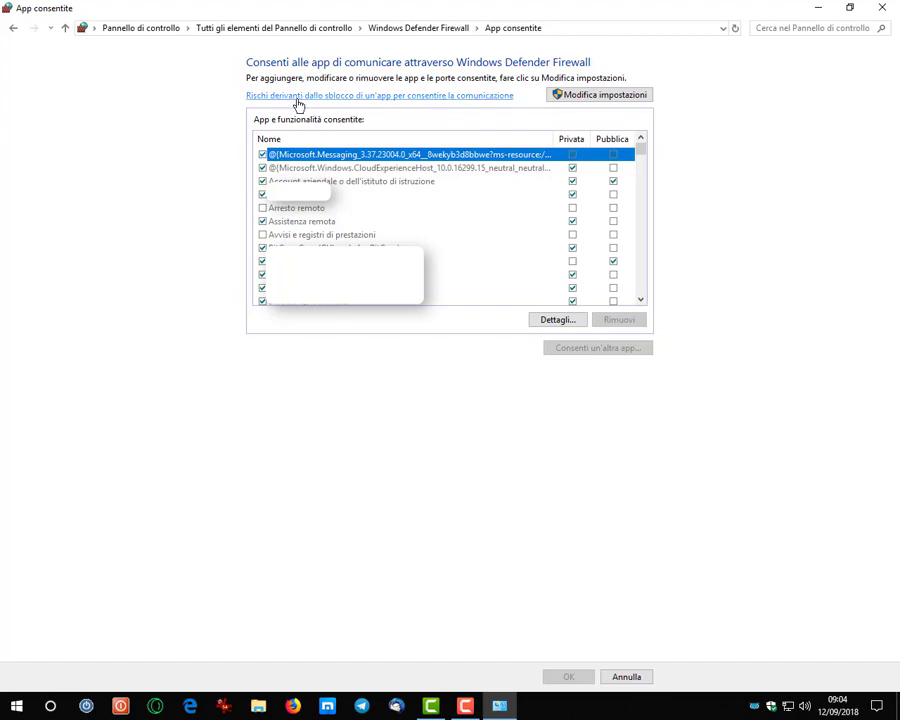
{"action": "left_click", "coordinate": [580, 99]}
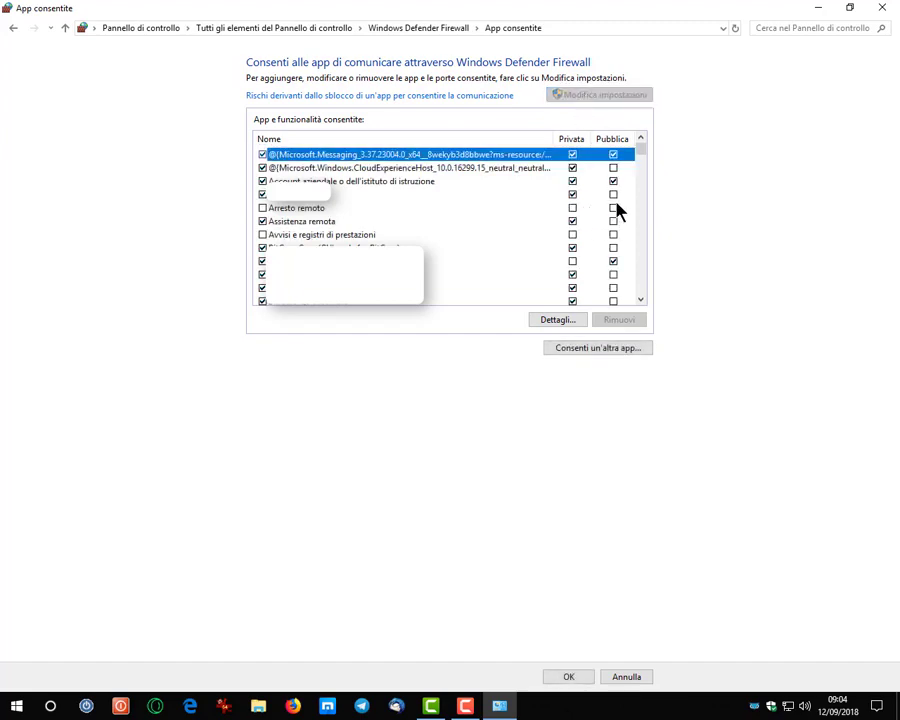
{"action": "left_click", "coordinate": [572, 212]}
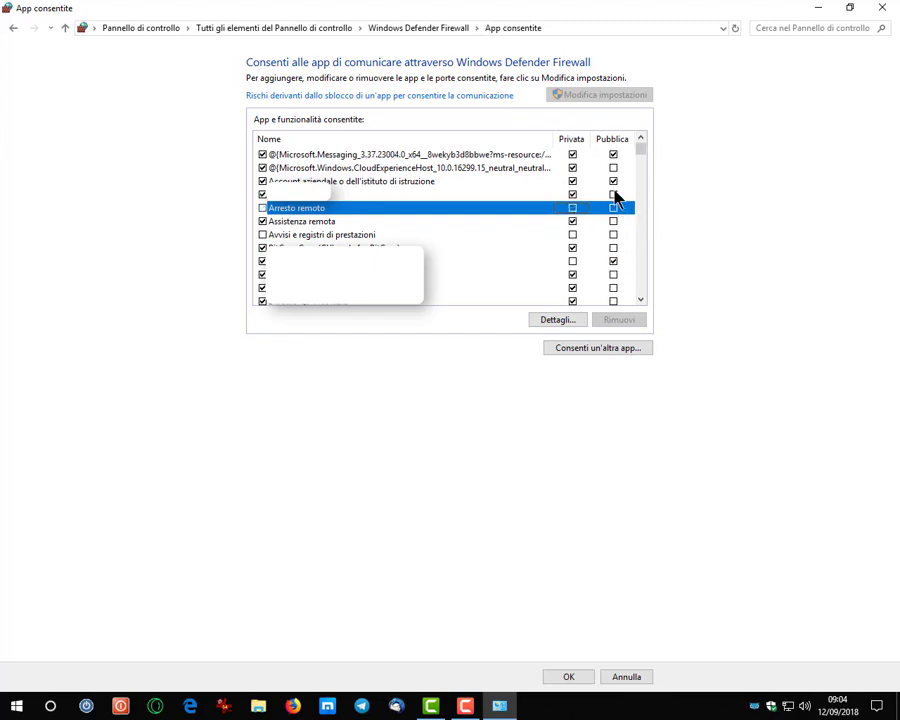
{"action": "left_click", "coordinate": [614, 157]}
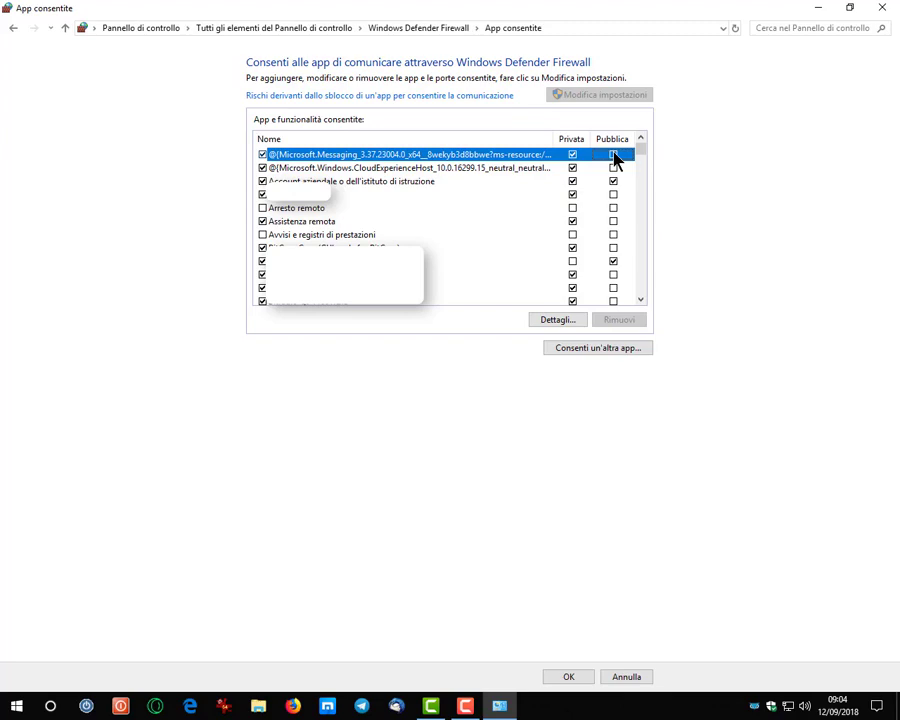
{"action": "left_click", "coordinate": [613, 155]}
{"action": "left_click", "coordinate": [573, 154]}
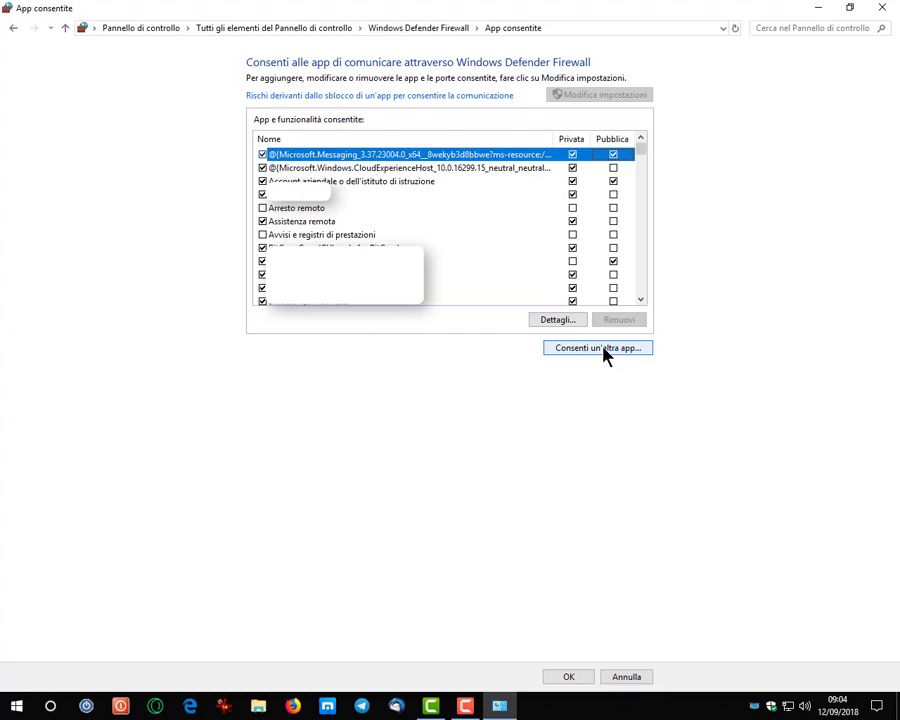
Step: View the dialog for allowing another app, cancel it, and return to the firewall overview
{"action": "left_click", "coordinate": [604, 352]}
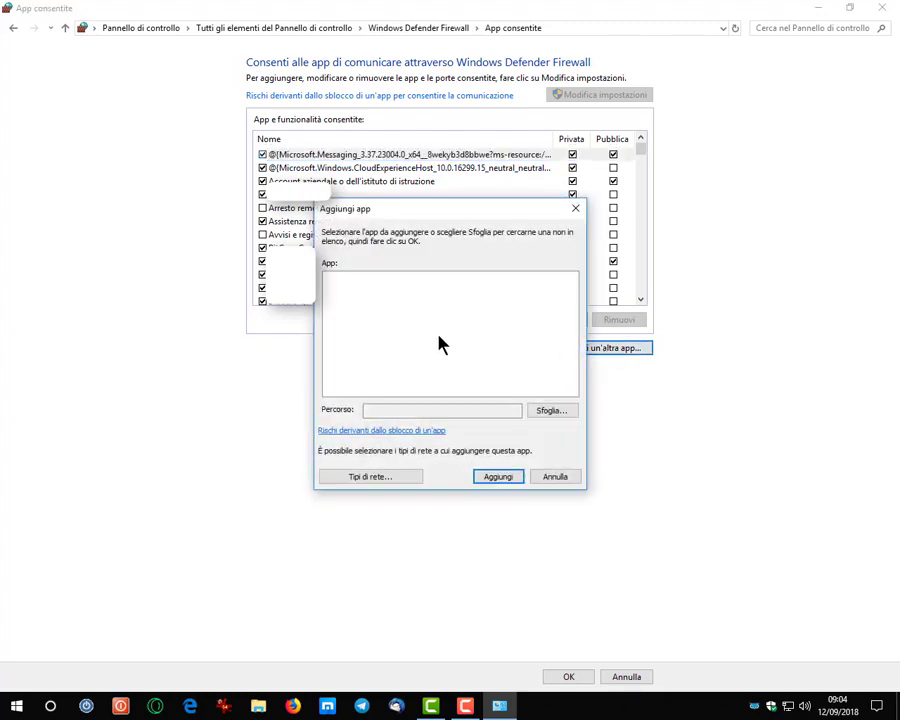
{"action": "left_click", "coordinate": [556, 477]}
{"action": "left_click", "coordinate": [13, 27]}
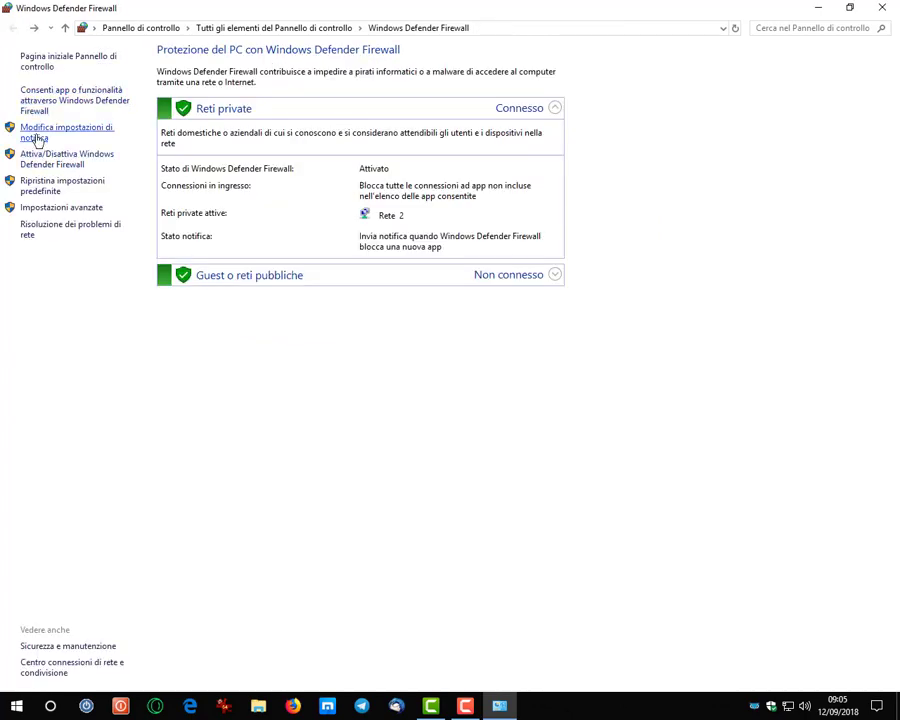
Step: In the notification settings, try disabling Windows Defender Firewall for private and public networks, and re-enable it for both
{"action": "left_click", "coordinate": [36, 138]}
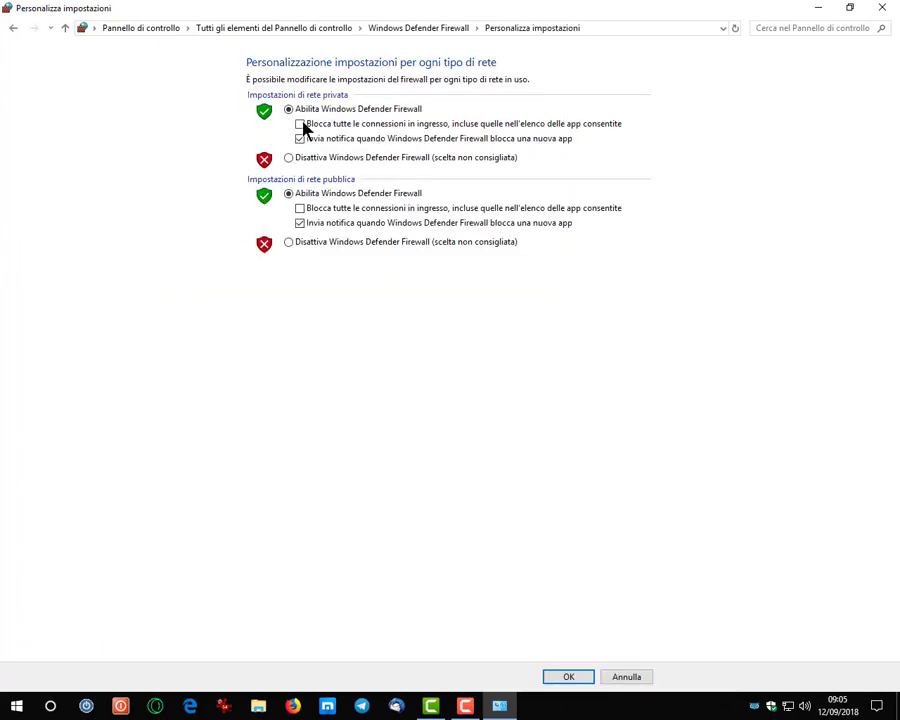
{"action": "left_click", "coordinate": [289, 158]}
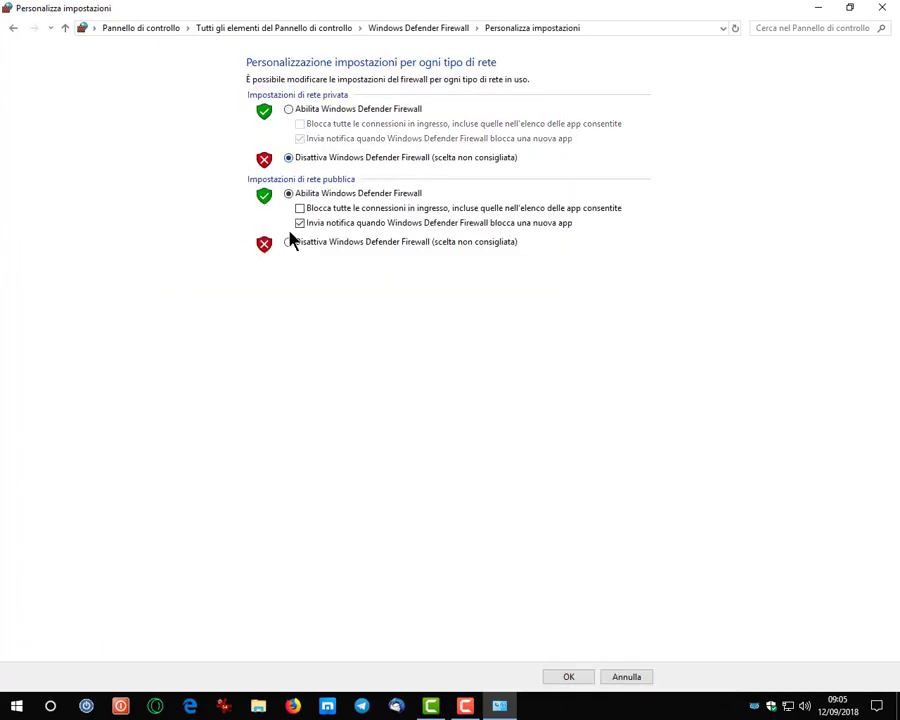
{"action": "left_click", "coordinate": [289, 242]}
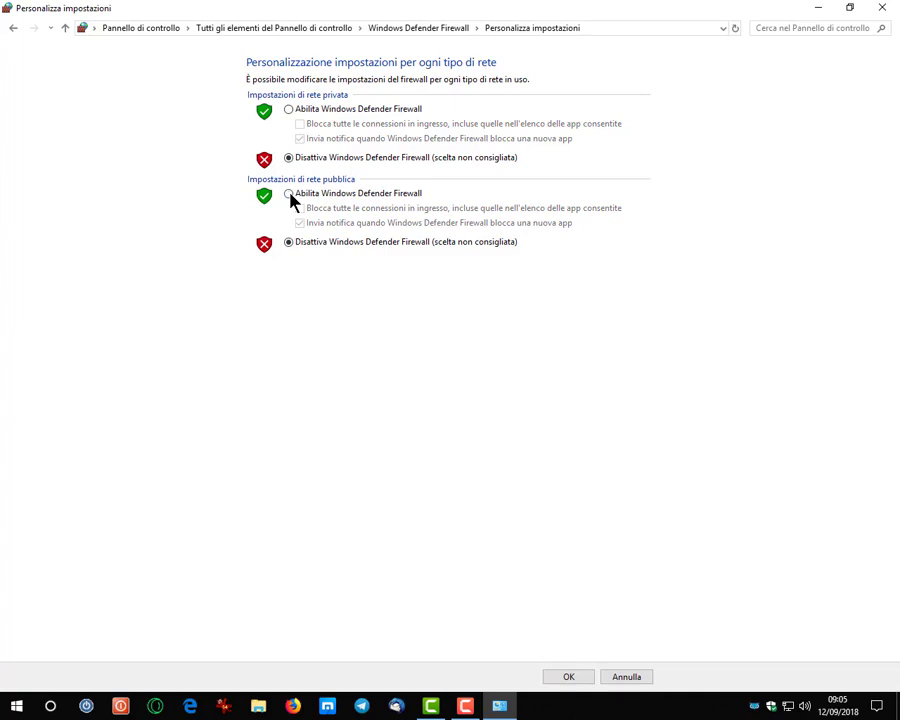
{"action": "left_click", "coordinate": [289, 195]}
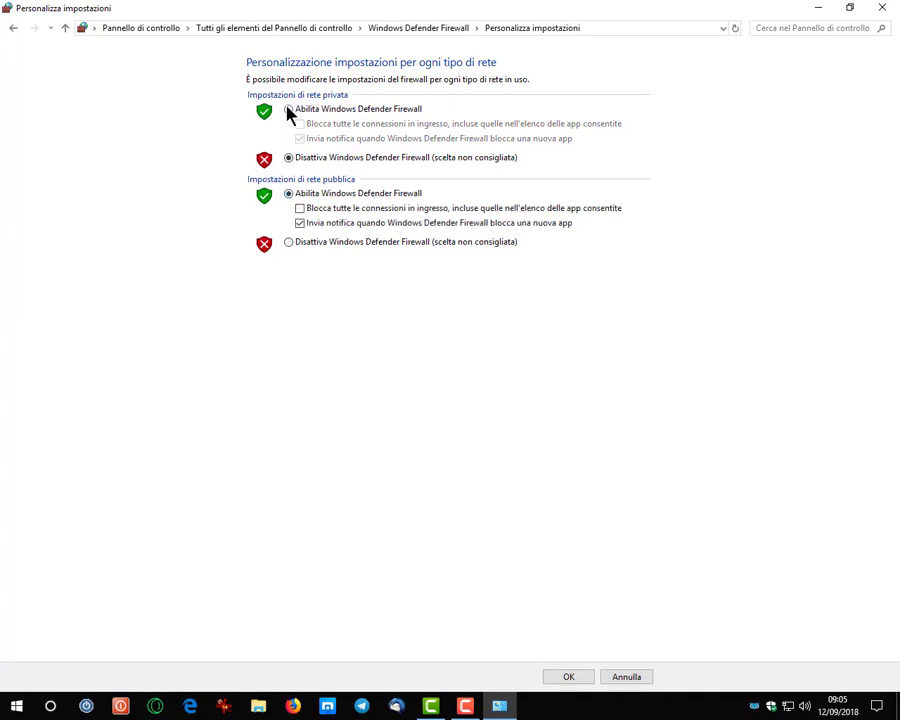
{"action": "left_click", "coordinate": [289, 109]}
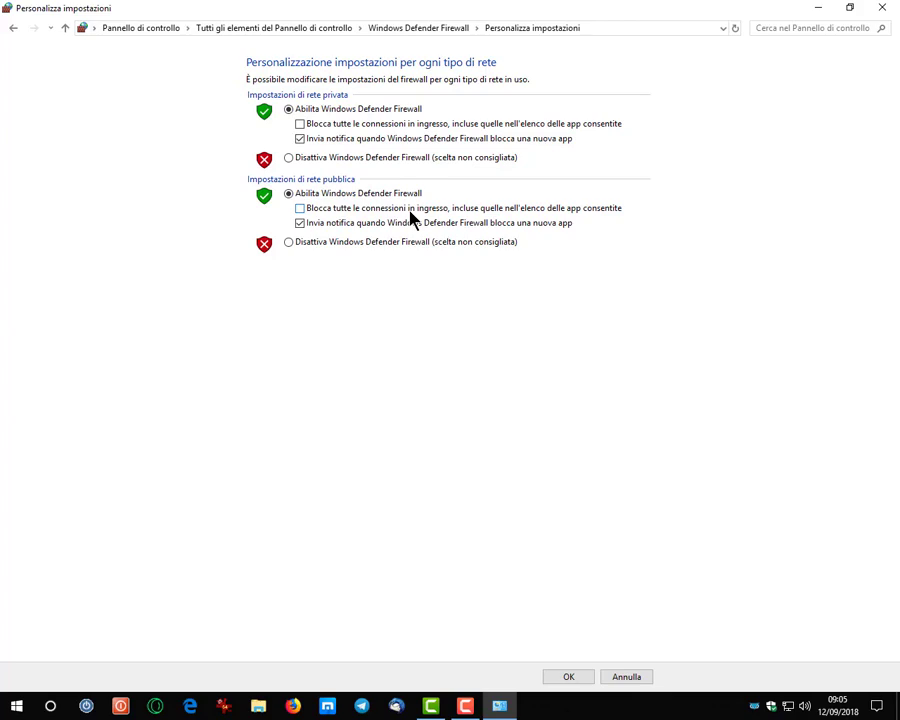
Step: Switch the private network's blocked-app notification off and back on, and return to the firewall overview
{"action": "left_click", "coordinate": [303, 143]}
{"action": "left_click", "coordinate": [303, 143]}
{"action": "left_click", "coordinate": [14, 35]}
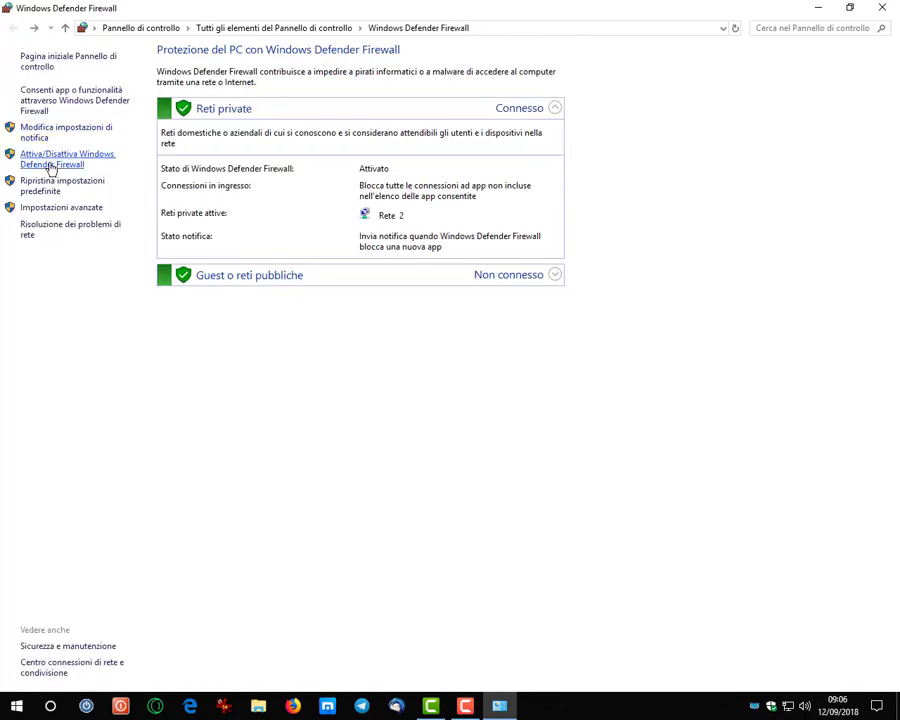
Step: Look at the firewall on/off settings and the restore-defaults page, returning to the overview after each
{"action": "left_click", "coordinate": [50, 164]}
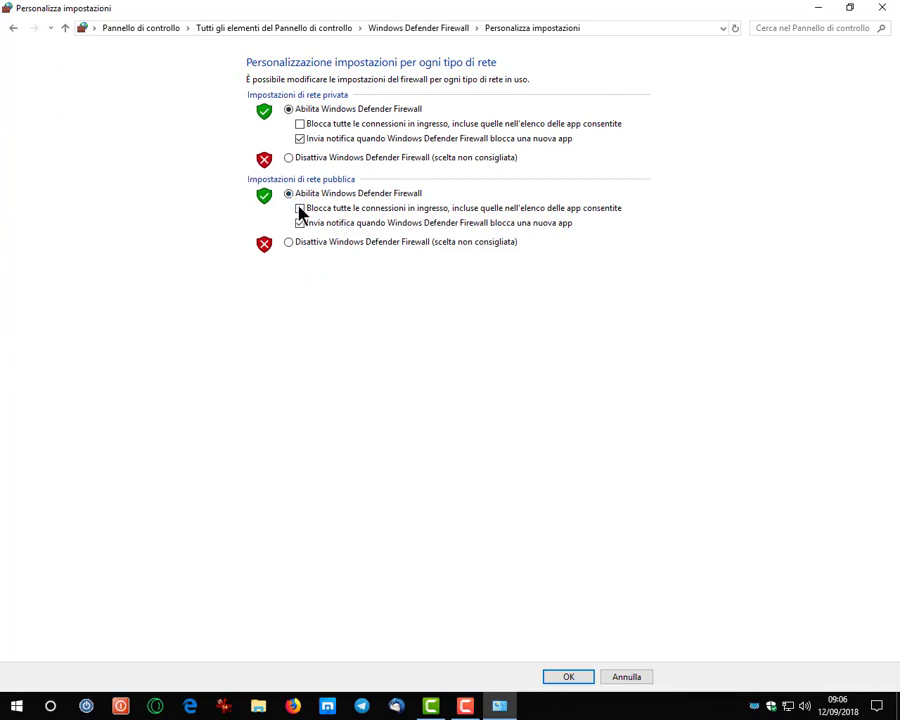
{"action": "left_click", "coordinate": [16, 32]}
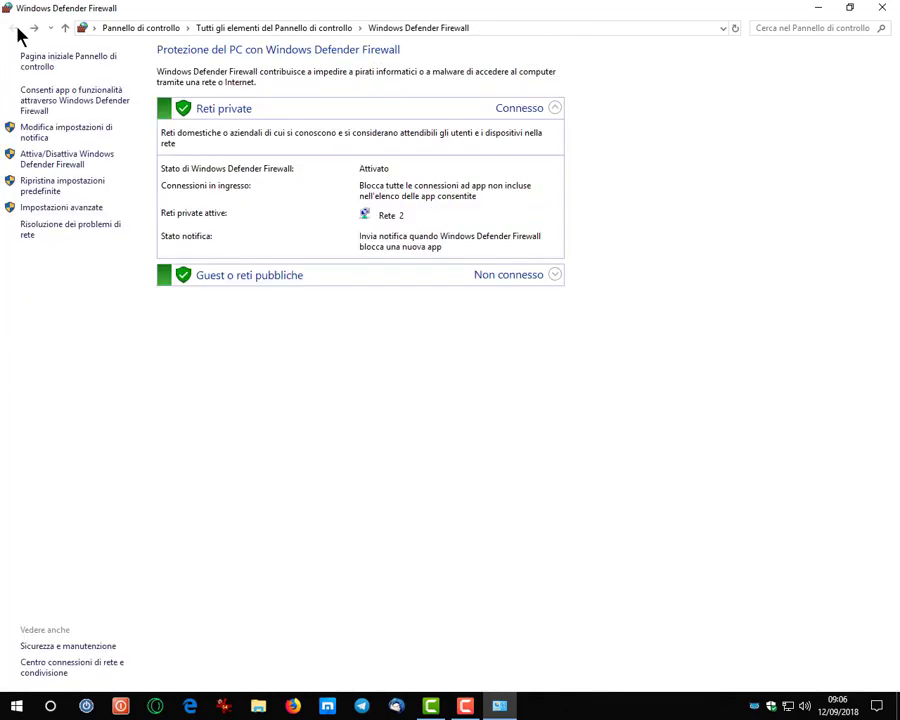
{"action": "left_click", "coordinate": [45, 190]}
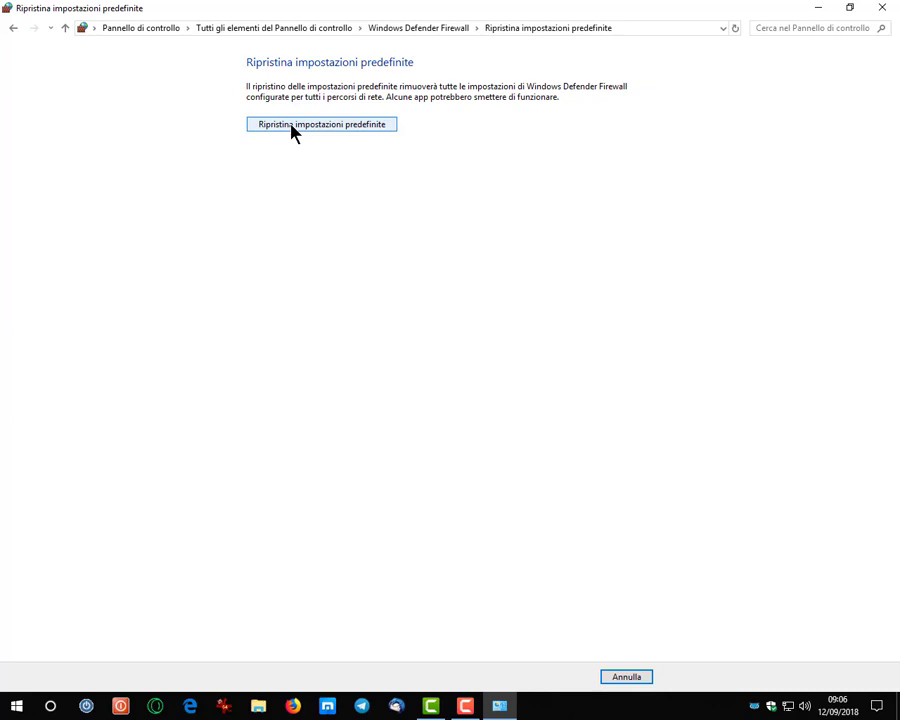
{"action": "left_click", "coordinate": [13, 30]}
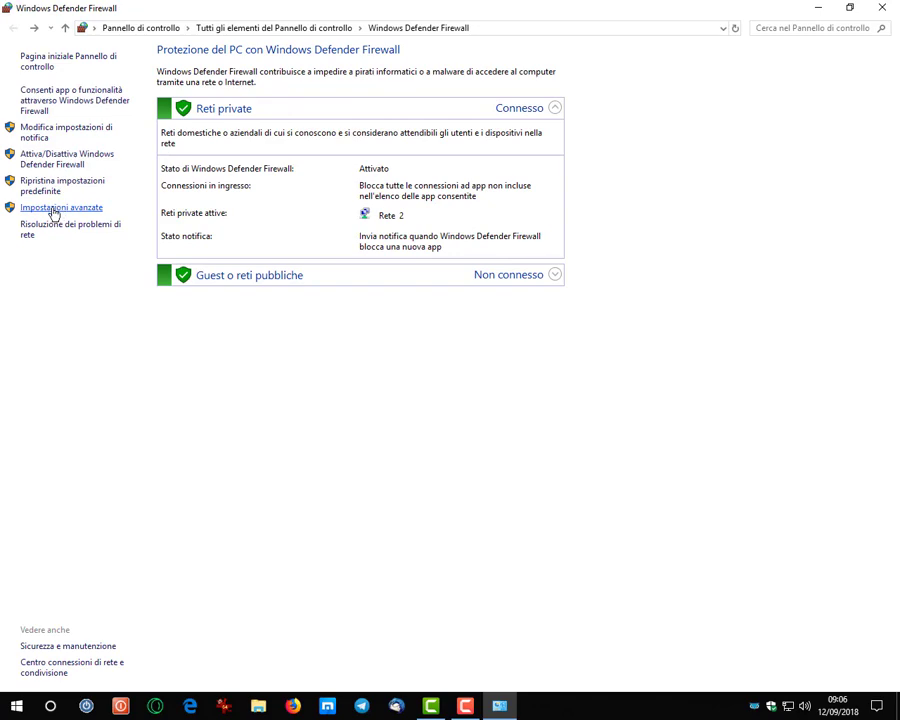
Step: Open the firewall's advanced settings in a maximized window, view the outbound rules, and display the inbound rules list
{"action": "left_click", "coordinate": [54, 210]}
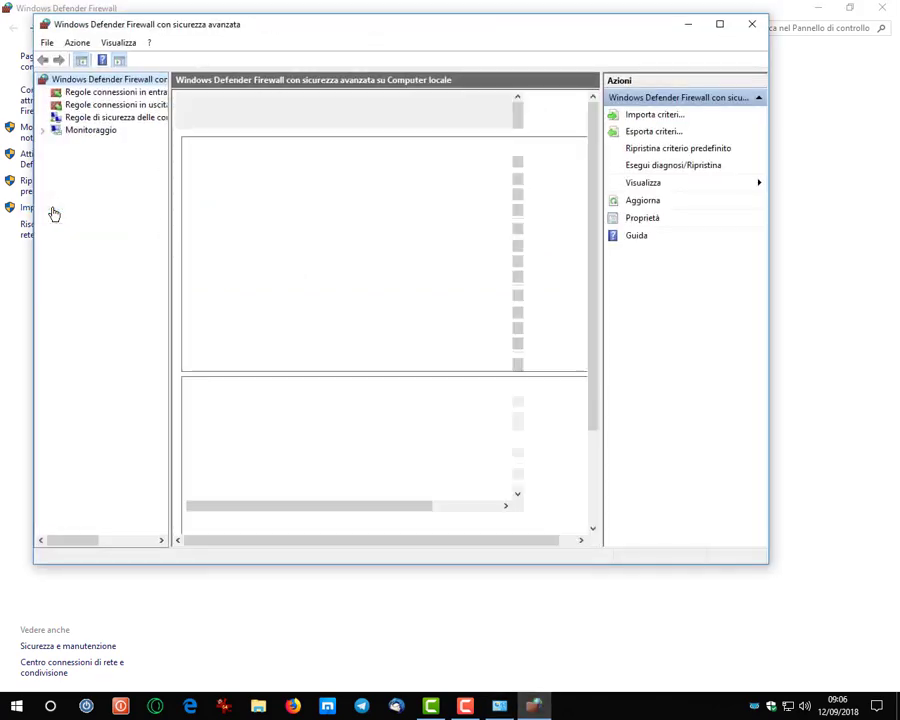
{"action": "left_click", "coordinate": [719, 23]}
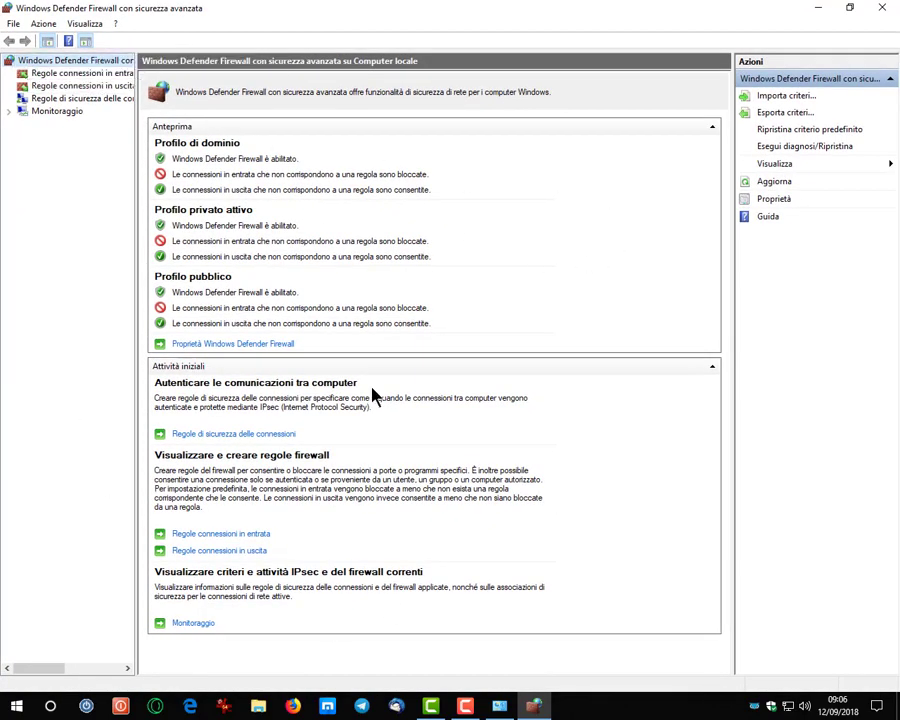
{"action": "left_click", "coordinate": [105, 76]}
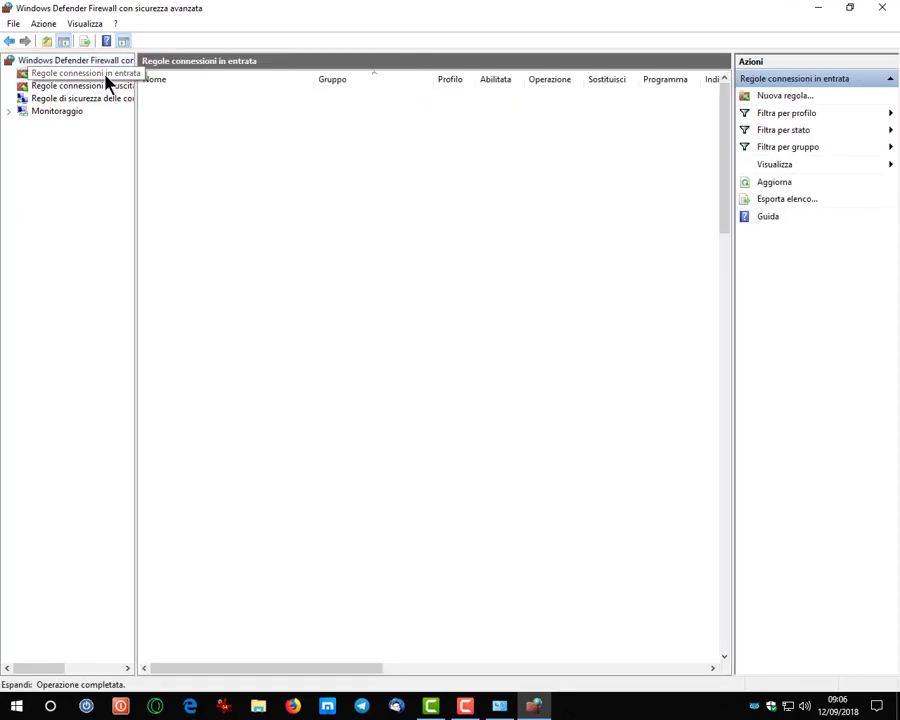
{"action": "left_click", "coordinate": [106, 87]}
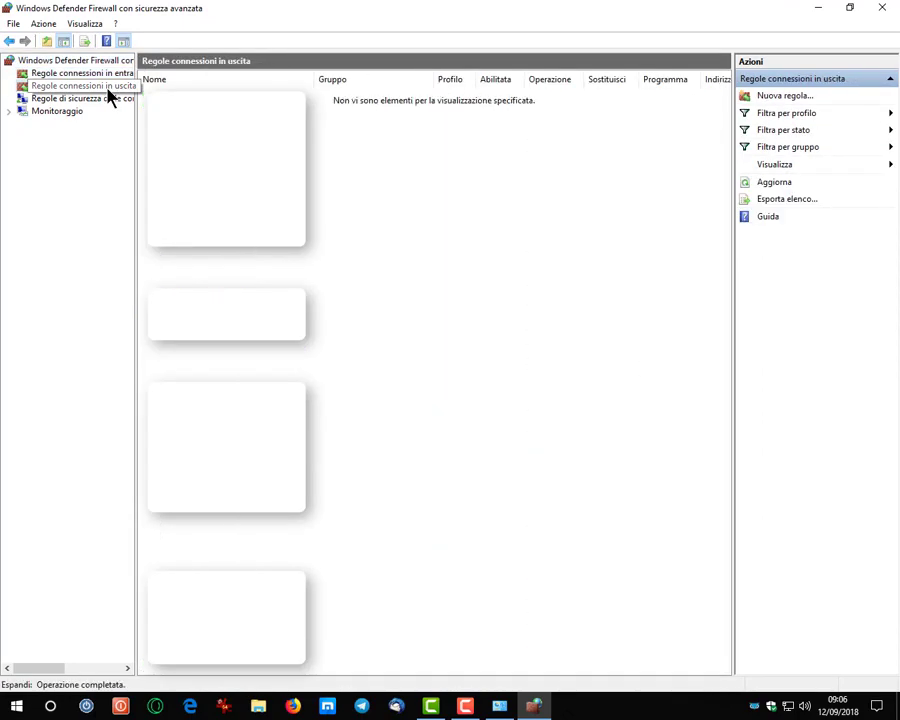
{"action": "left_click", "coordinate": [106, 76]}
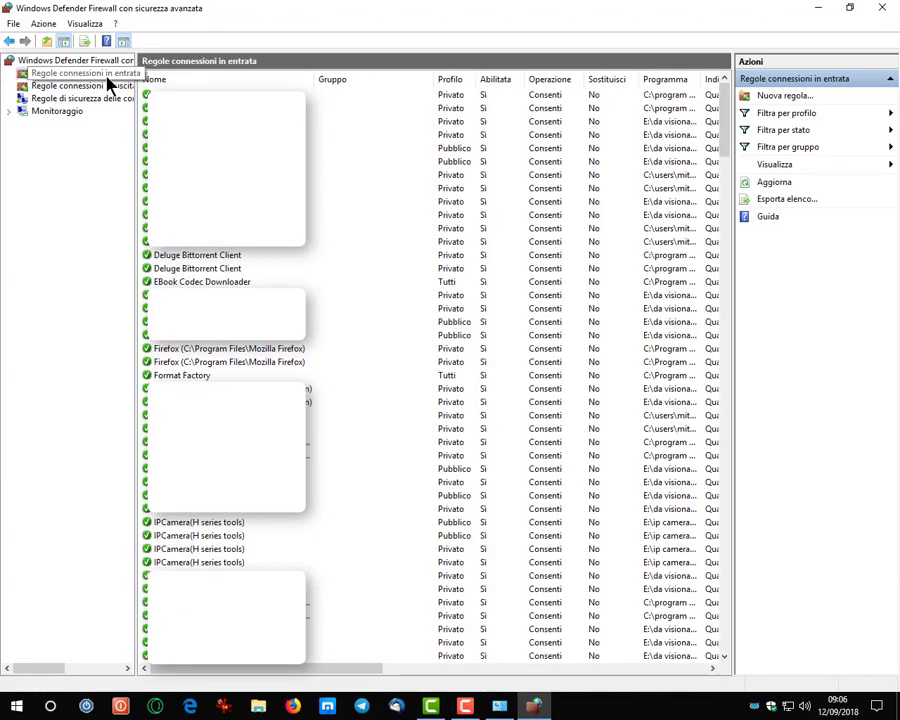
Step: Start a new inbound rule of type Porta for TCP on specific local port 4662
{"action": "left_click", "coordinate": [809, 97]}
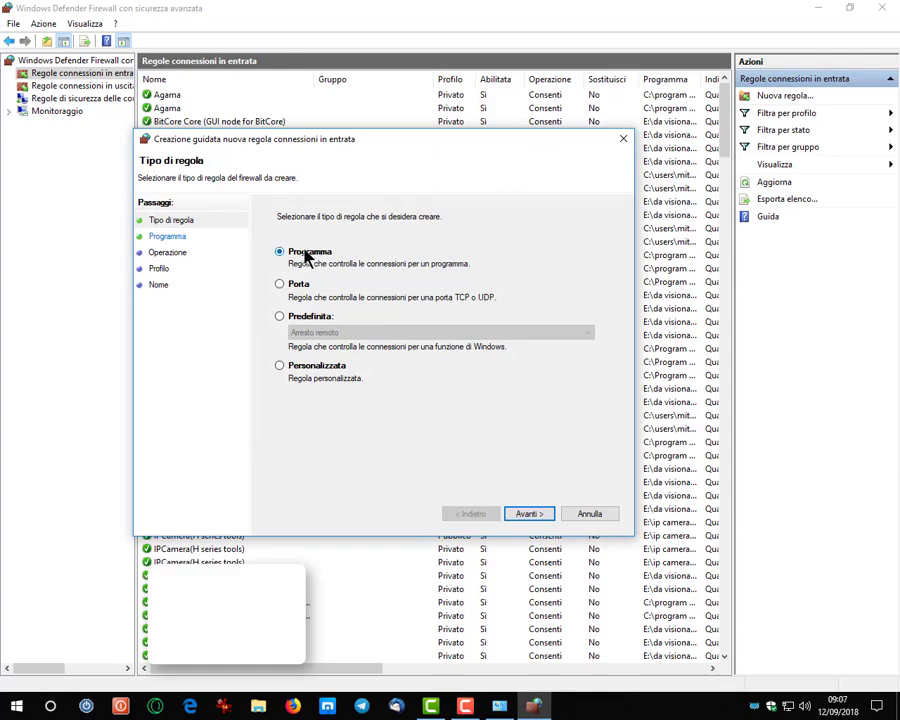
{"action": "left_click", "coordinate": [280, 285]}
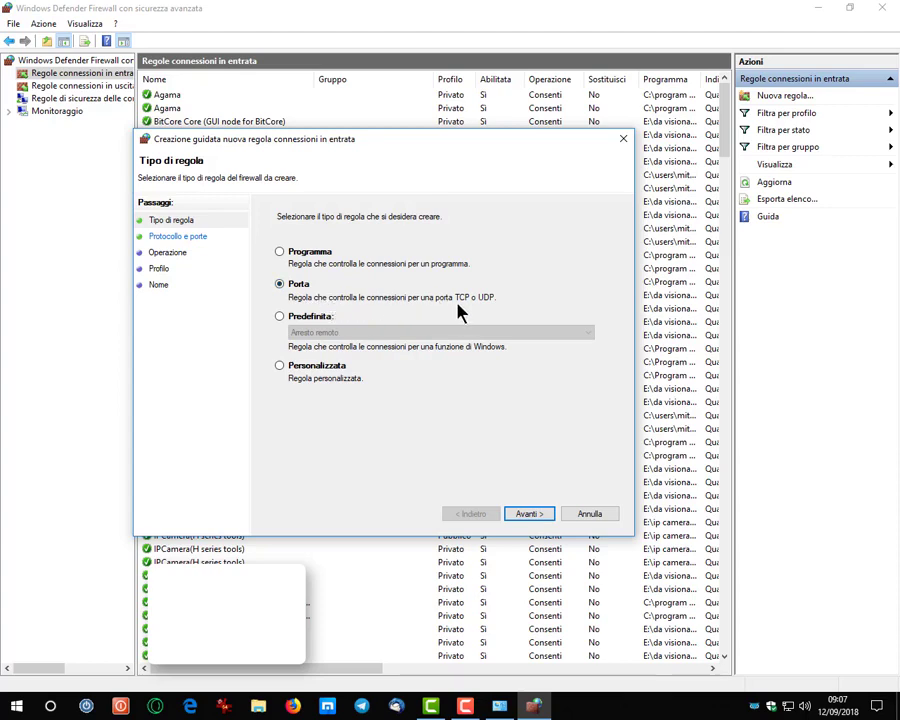
{"action": "left_click", "coordinate": [529, 515]}
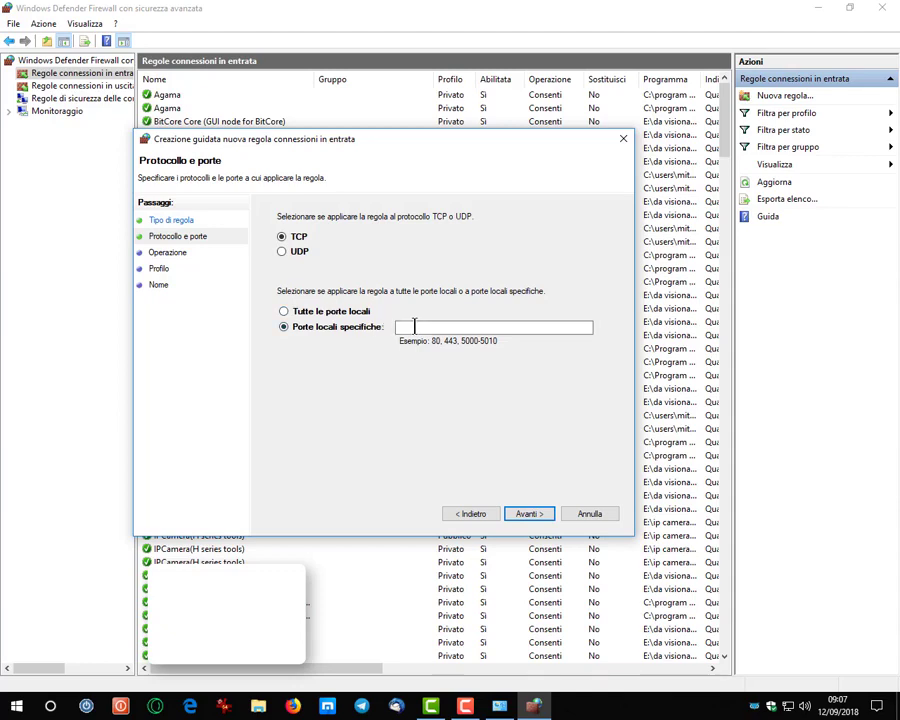
{"action": "type", "text": "4662"}
{"action": "left_click", "coordinate": [525, 514]}
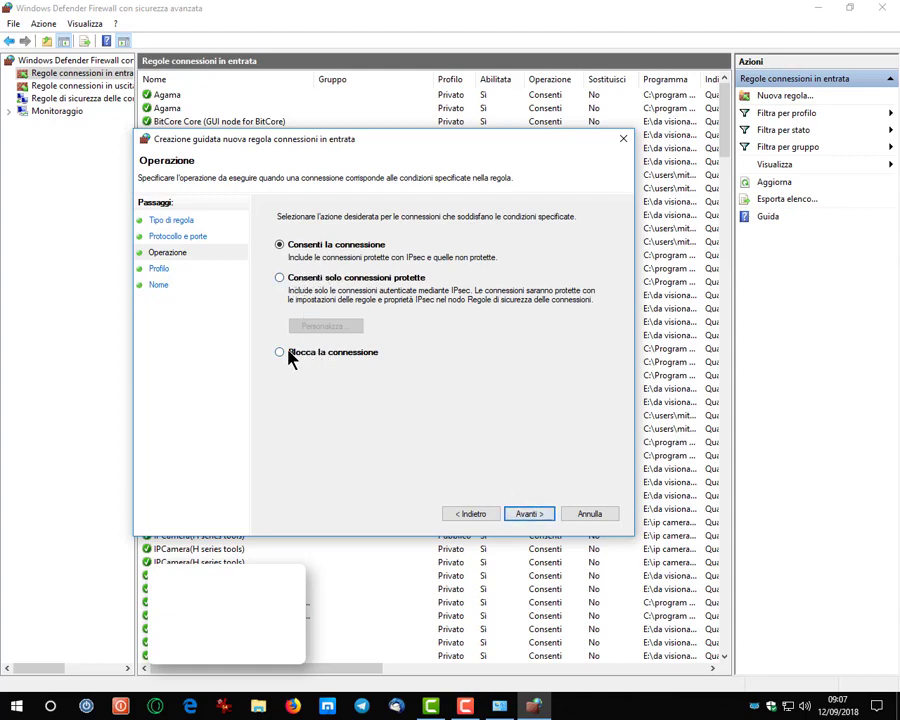
Step: Set the rule's action to Consenti la connessione and apply it only to the Privato profile
{"action": "left_click", "coordinate": [289, 350]}
{"action": "left_click", "coordinate": [282, 279]}
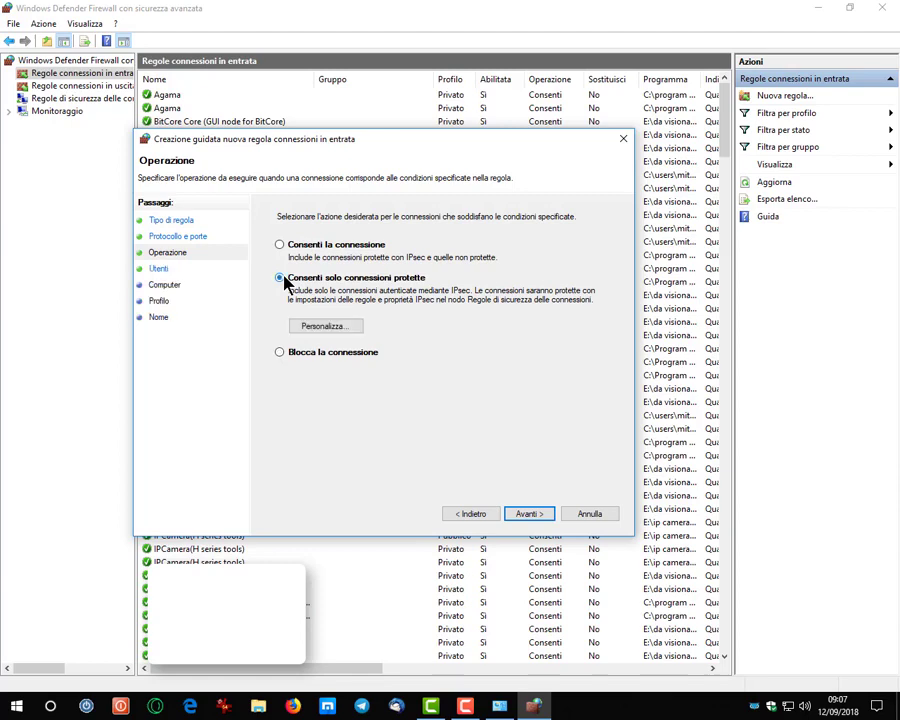
{"action": "left_click", "coordinate": [280, 244]}
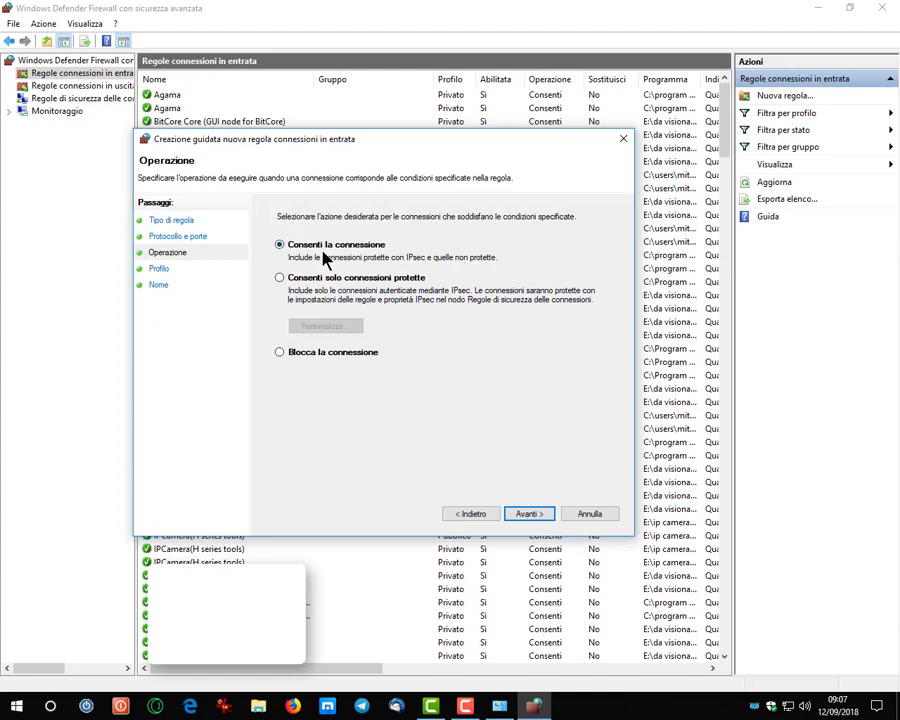
{"action": "left_click", "coordinate": [533, 516]}
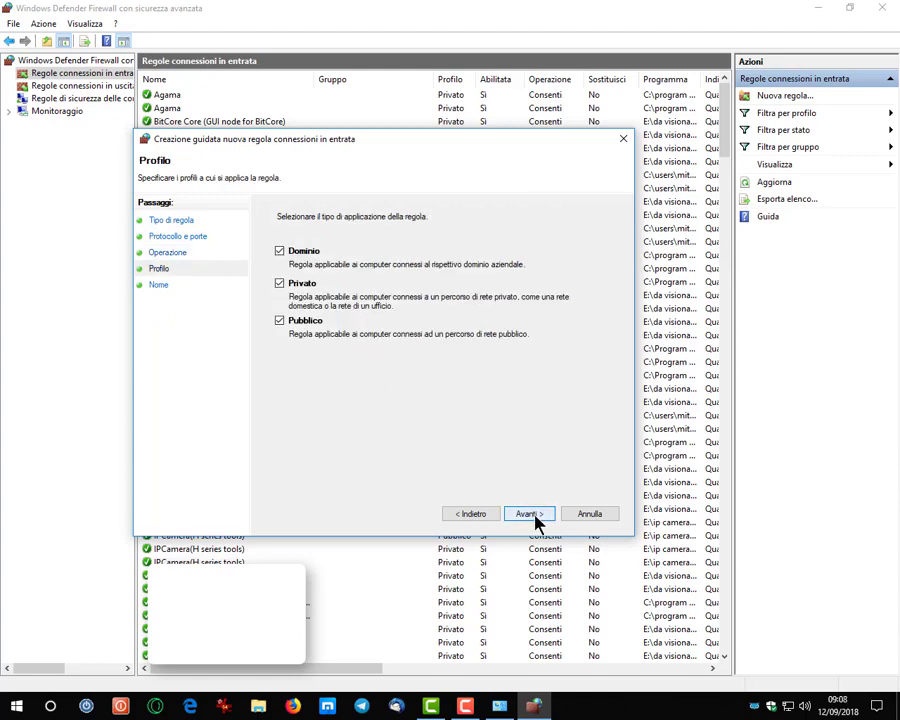
{"action": "left_click", "coordinate": [280, 321]}
{"action": "left_click", "coordinate": [280, 253]}
{"action": "left_click", "coordinate": [529, 515]}
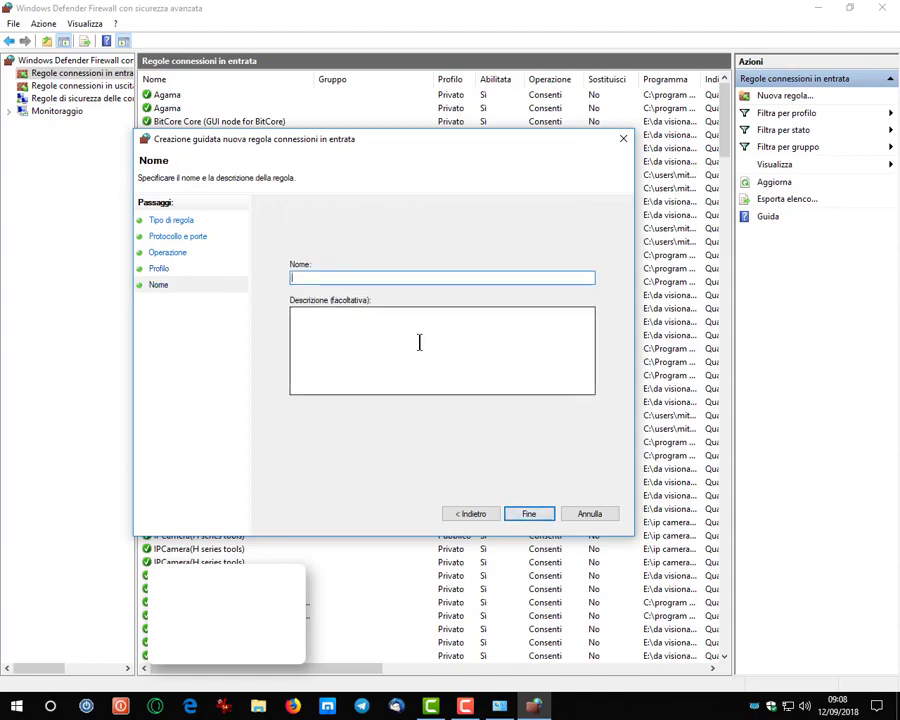
Step: Name the rule "Apertura porta", describe it as "apertura porta 4662", and finish creating it
{"action": "type", "text": "Apertura porta"}
{"action": "left_click", "coordinate": [375, 326]}
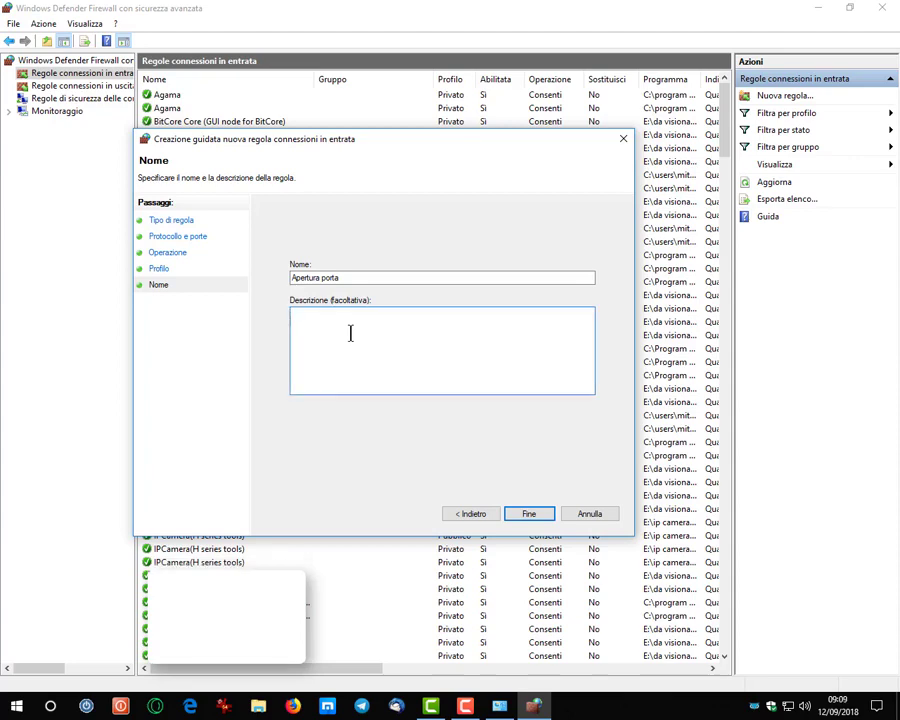
{"action": "type", "text": "ape"}
{"action": "type", "text": "rti"}
{"action": "type", "text": "ura porta 466"}
{"action": "type", "text": "2"}
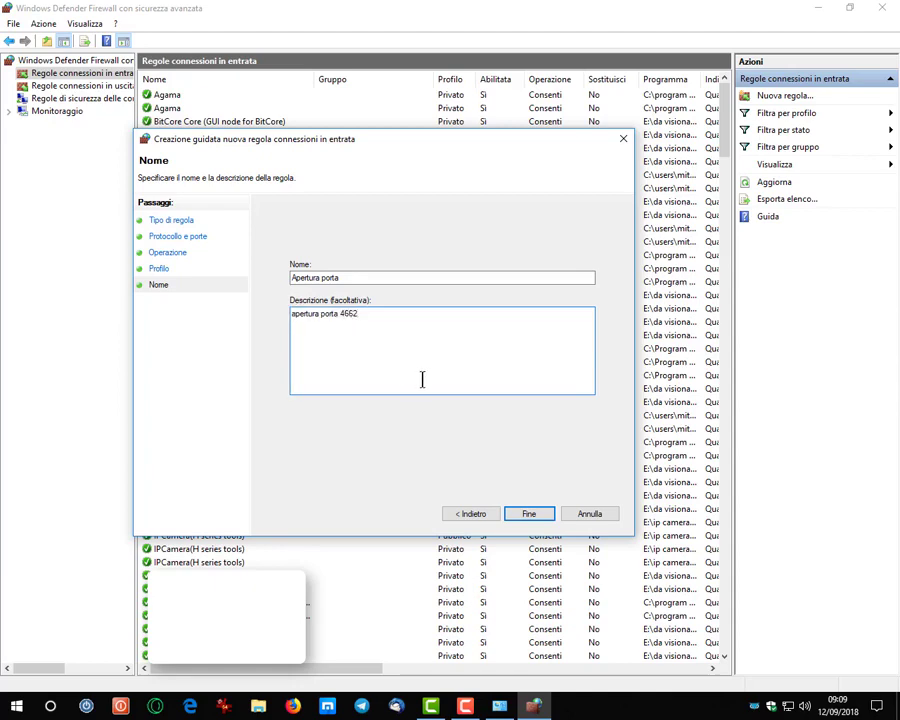
{"action": "left_click", "coordinate": [533, 515]}
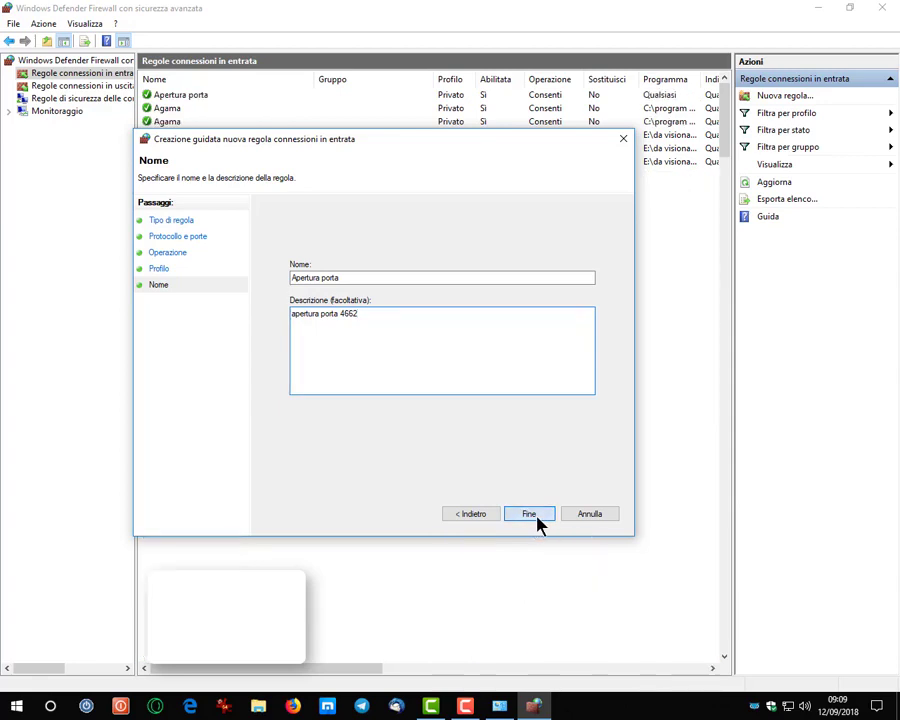
Step: Request deletion of the "Apertura porta" inbound rule and decline the confirmation
{"action": "left_click", "coordinate": [198, 95]}
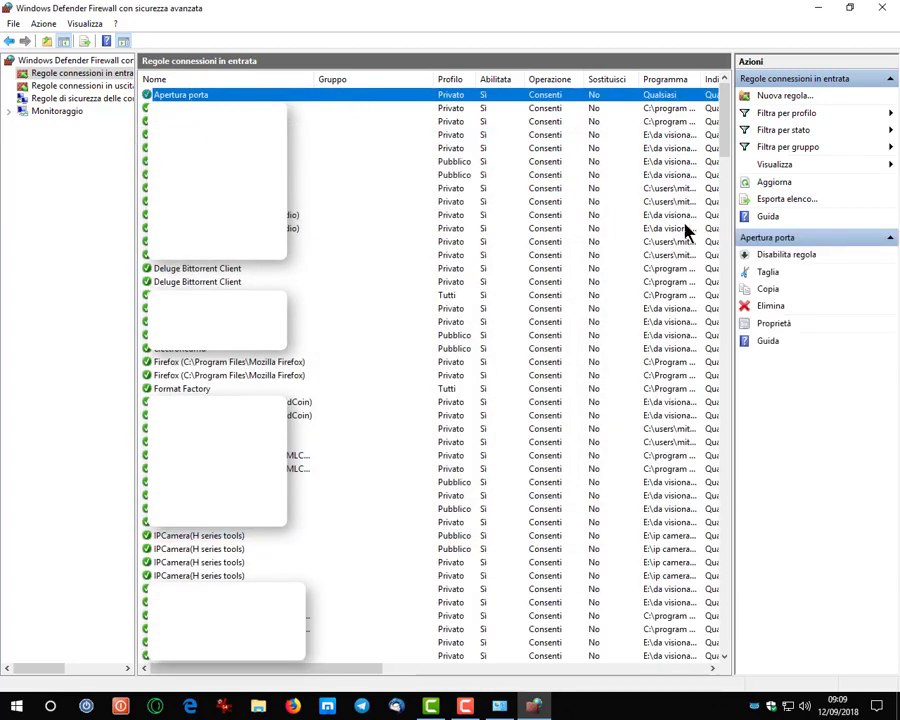
{"action": "left_click", "coordinate": [770, 306]}
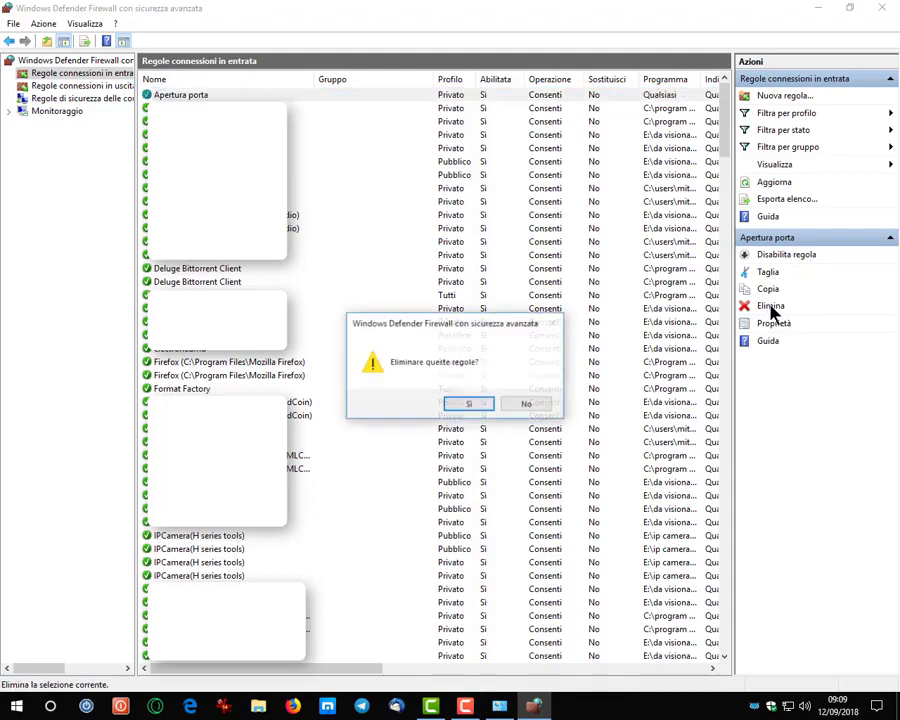
{"action": "left_click", "coordinate": [527, 404]}
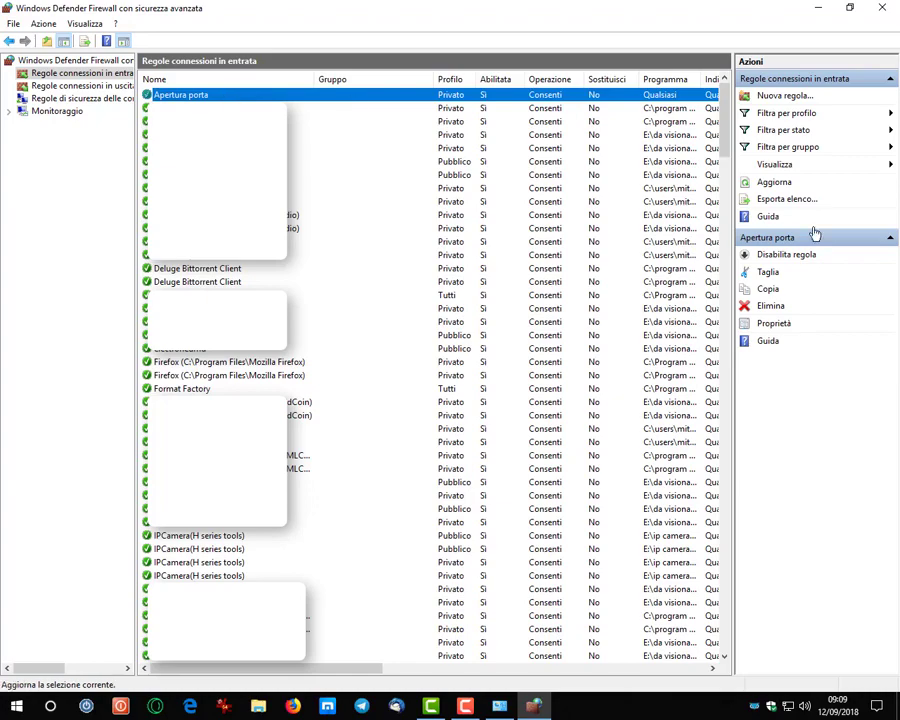
Step: Open the "Apertura porta" rule's properties, try the Blocca la connessione action, and restore Consenti la connessione
{"action": "left_click", "coordinate": [775, 324]}
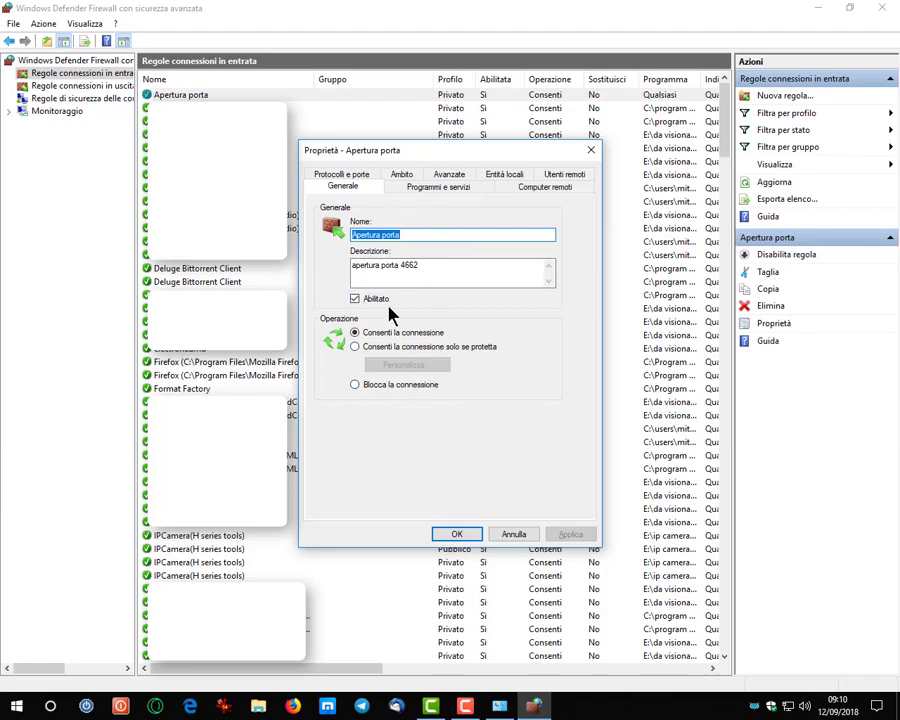
{"action": "left_click", "coordinate": [386, 388]}
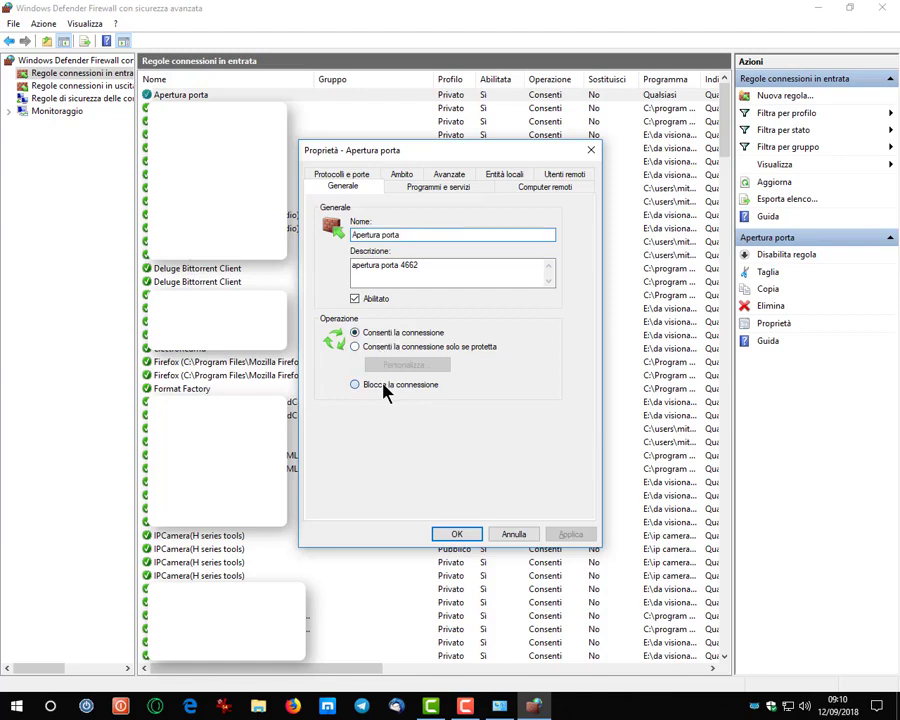
{"action": "left_click", "coordinate": [372, 336]}
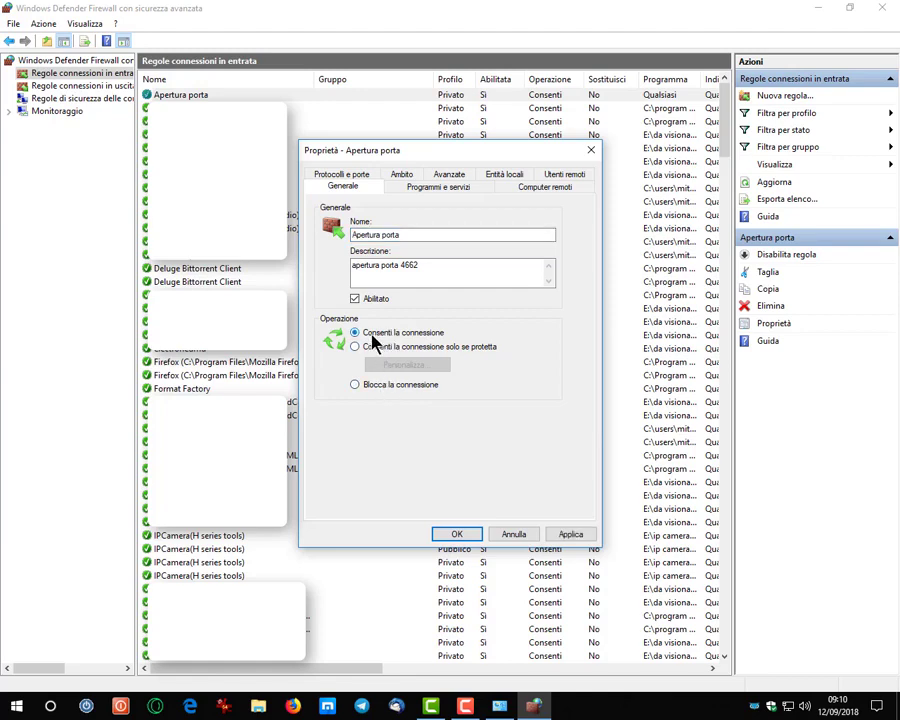
Step: Examine the rule's Programmi e servizi, Computer remoti and Utenti remoti settings, trying Questo programma but keeping all programs covered
{"action": "left_click", "coordinate": [413, 189]}
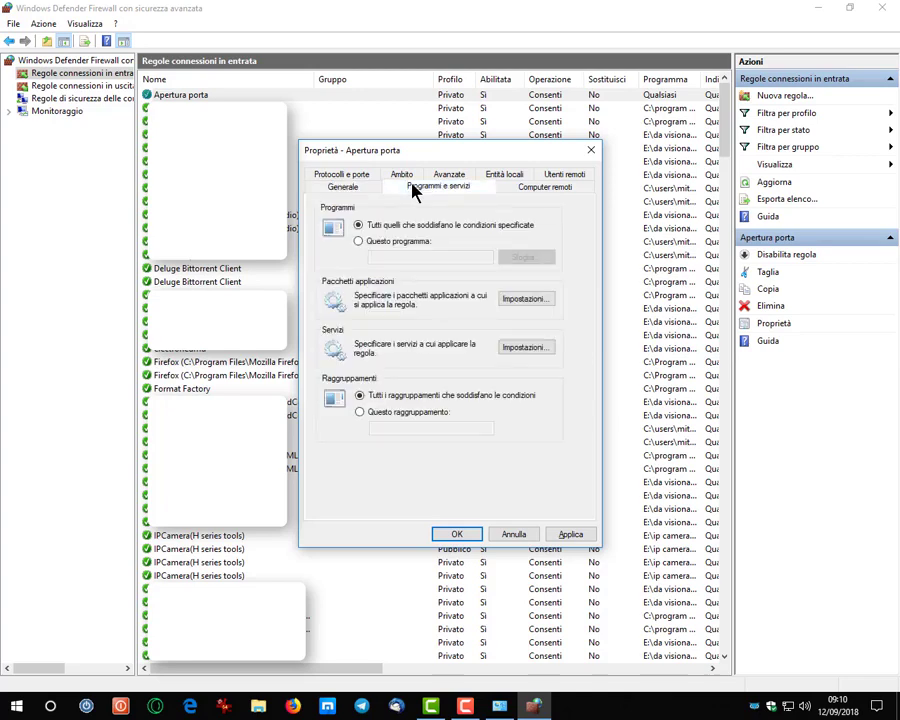
{"action": "left_click", "coordinate": [359, 242]}
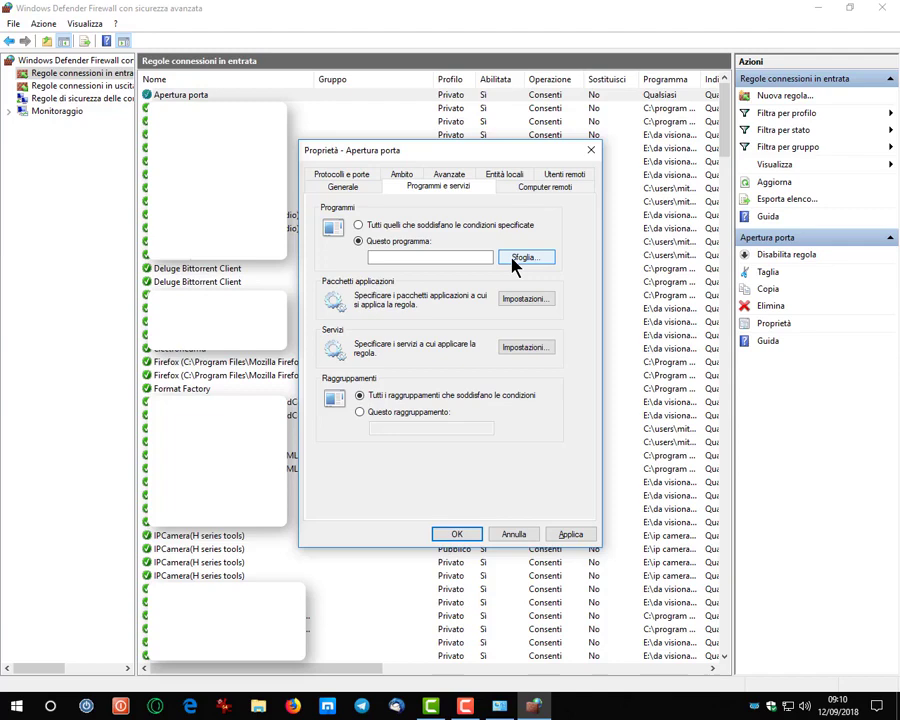
{"action": "left_click", "coordinate": [568, 535]}
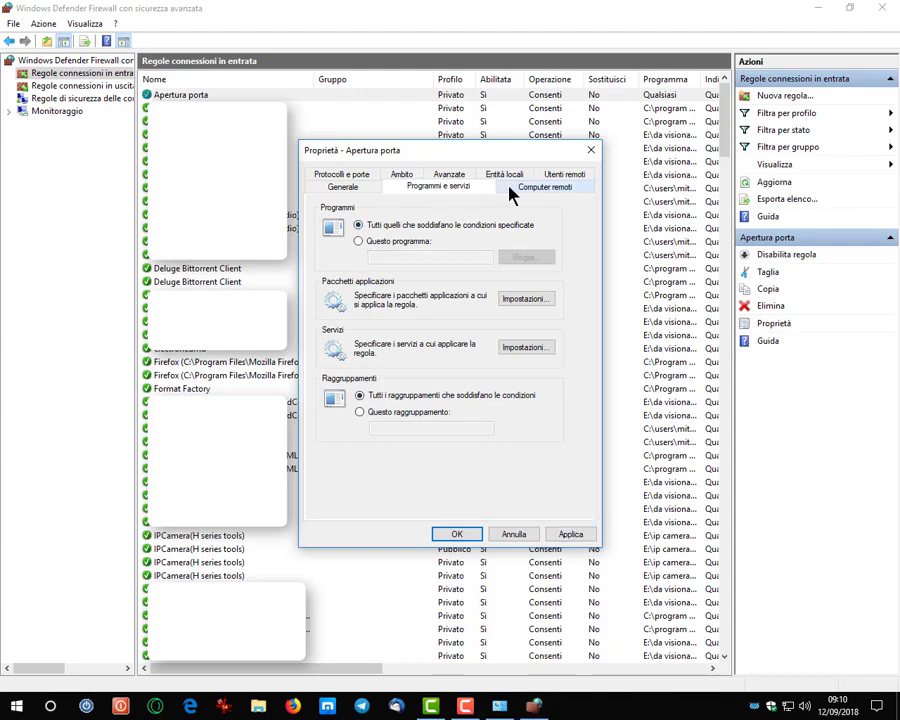
{"action": "left_click", "coordinate": [510, 189]}
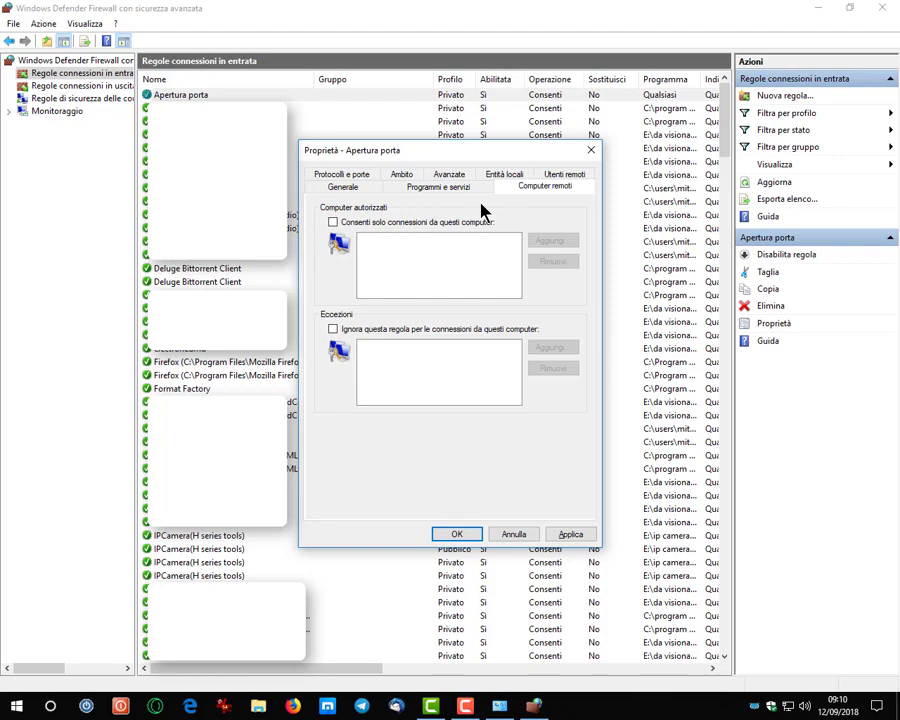
{"action": "left_click", "coordinate": [556, 176]}
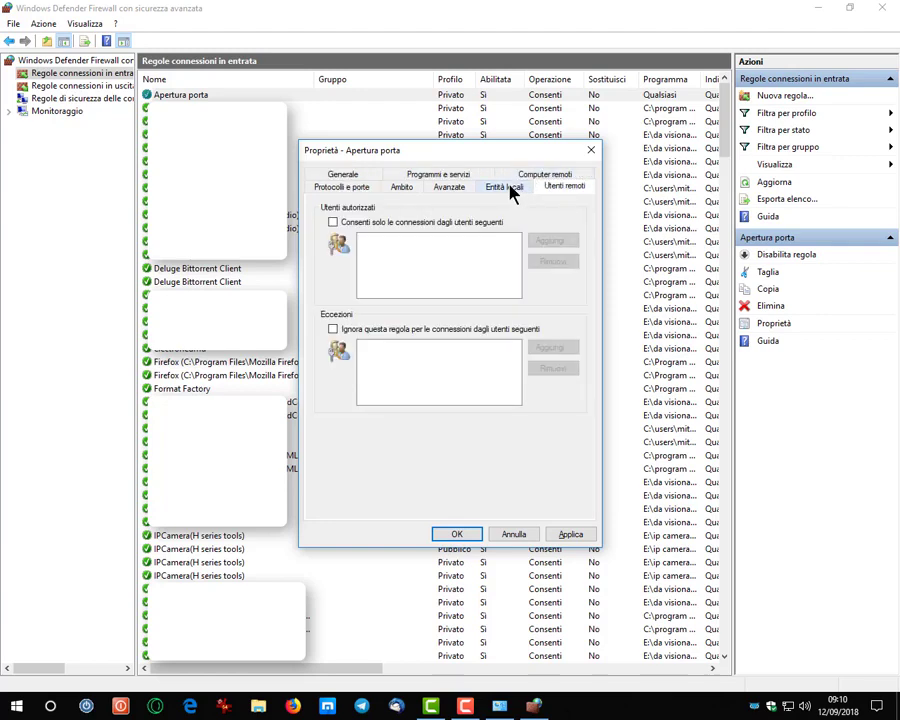
Step: Extend the rule to the Pubblico and Dominio profiles and apply the change
{"action": "left_click", "coordinate": [452, 188]}
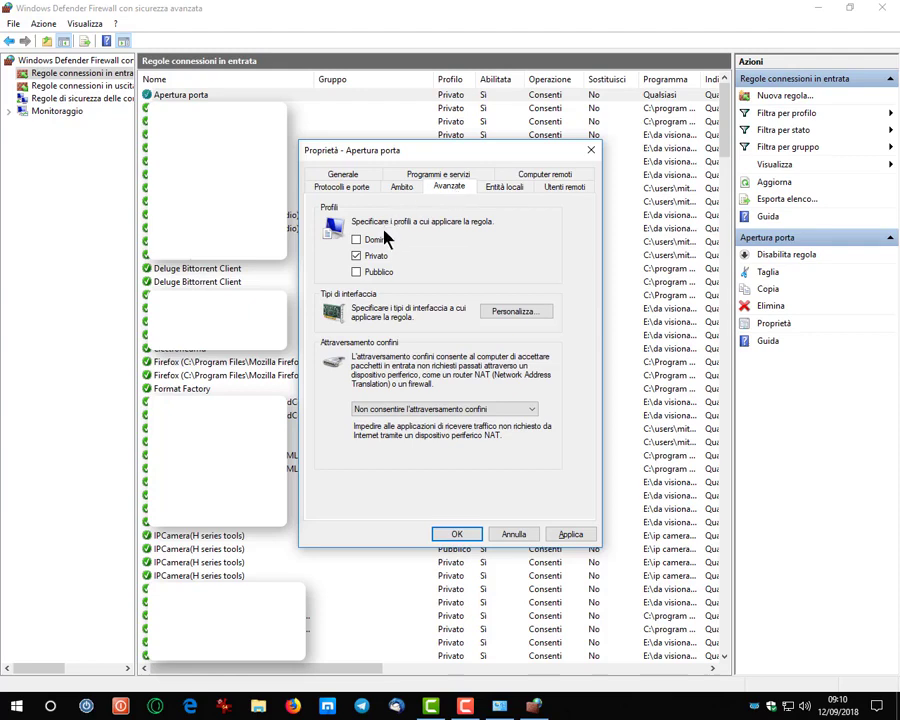
{"action": "left_click", "coordinate": [364, 273]}
{"action": "left_click", "coordinate": [362, 242]}
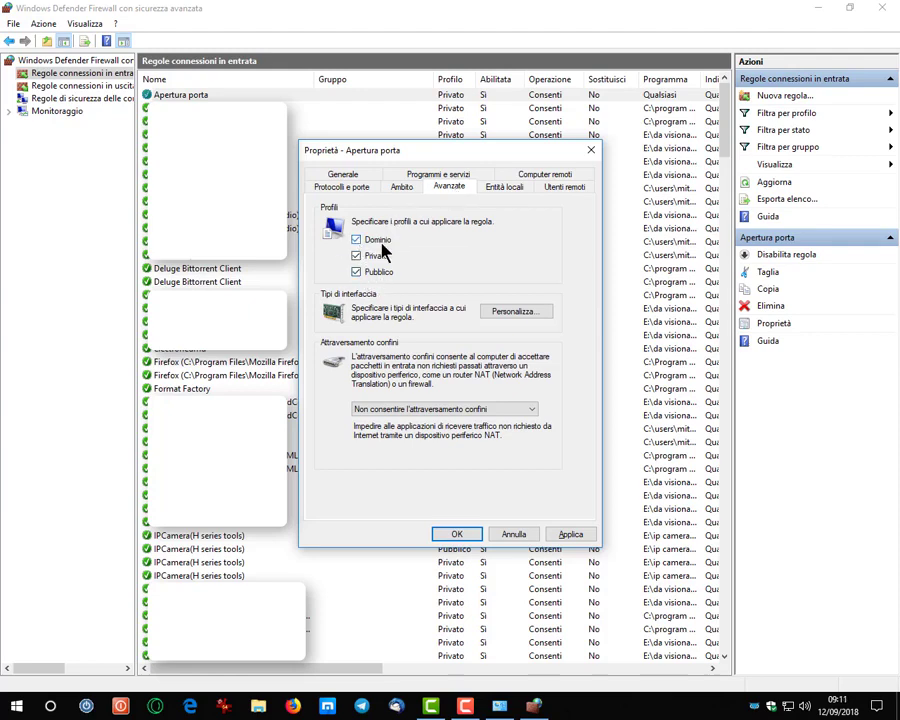
{"action": "left_click", "coordinate": [567, 535]}
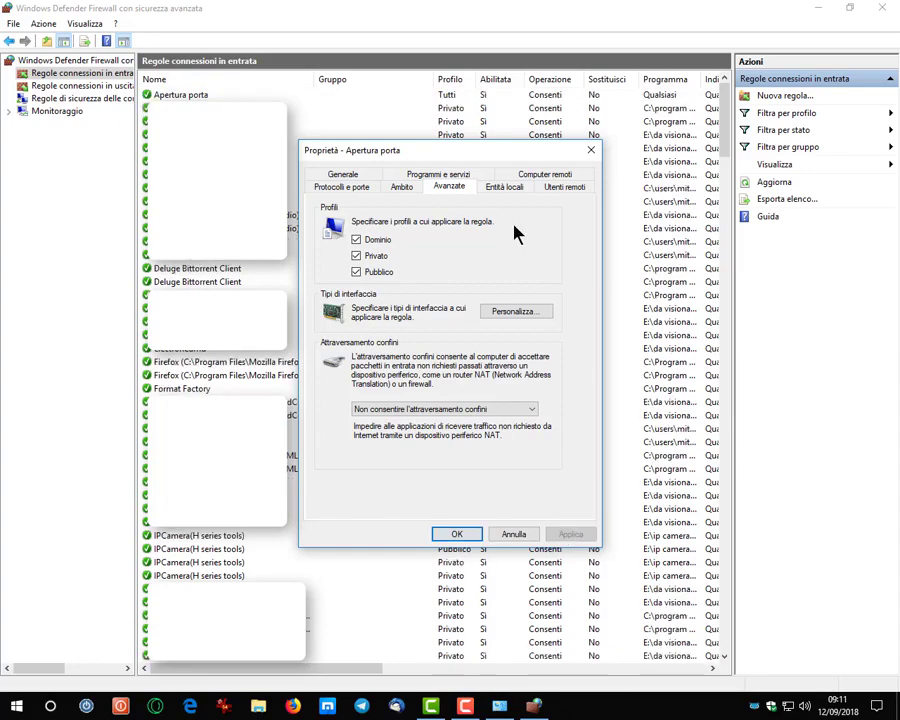
Step: Try limiting the rule's local IP scope to Questi indirizzi IP, and restore Qualsiasi indirizzo IP
{"action": "left_click", "coordinate": [396, 189]}
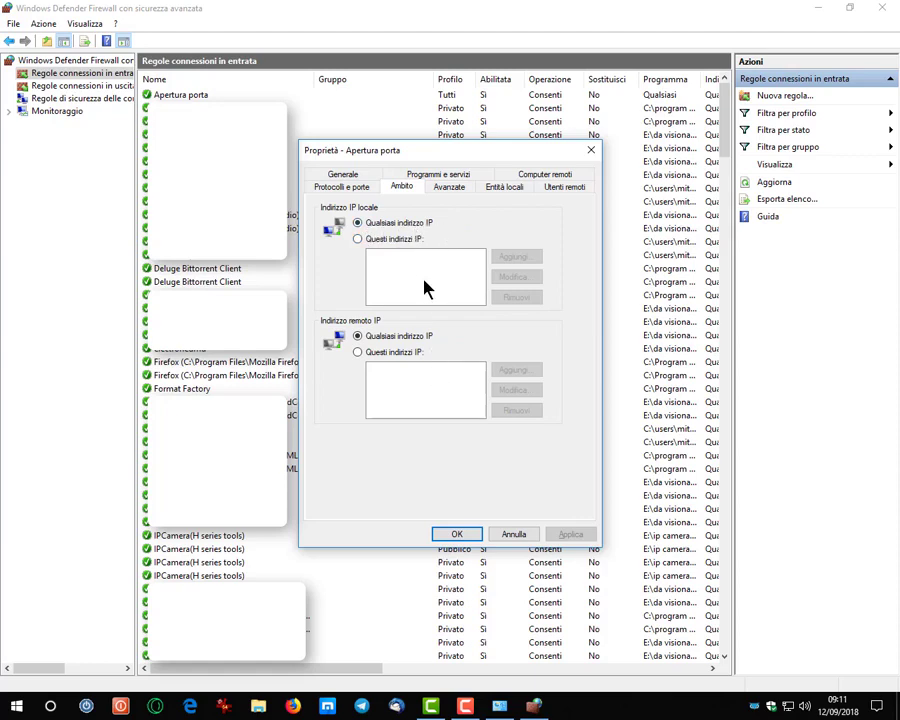
{"action": "left_click", "coordinate": [356, 240]}
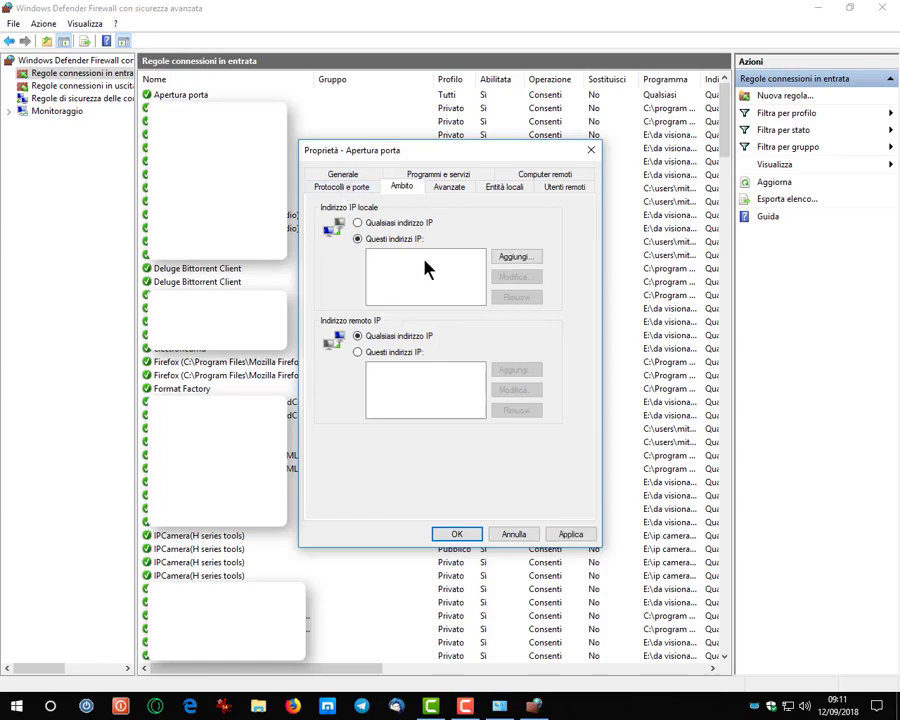
{"action": "left_click", "coordinate": [357, 223]}
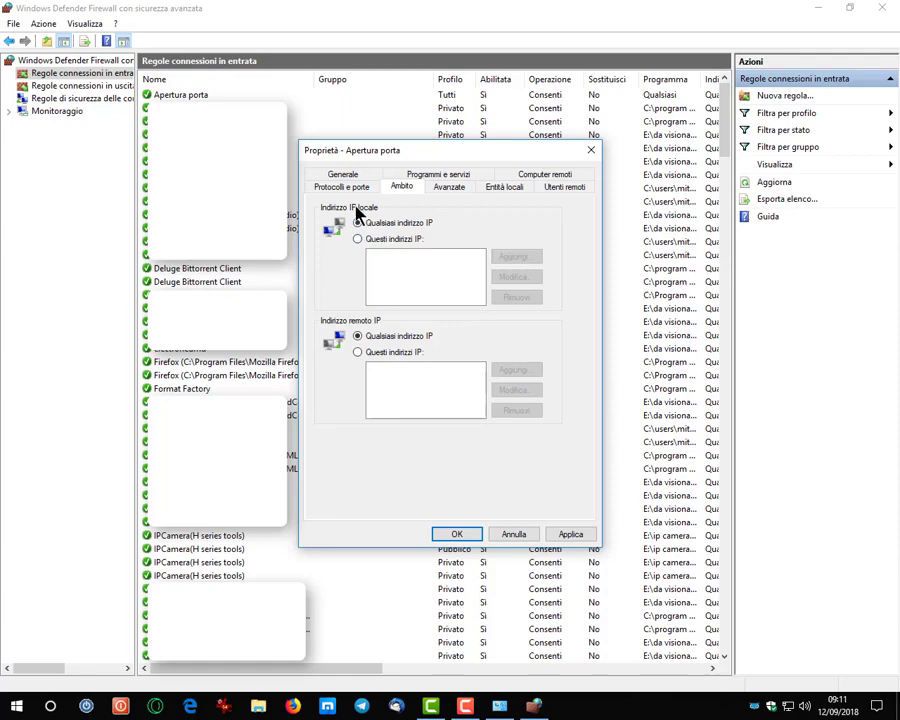
Step: Examine the rule's local port and available protocol types, and close its properties with the settings accepted
{"action": "left_click", "coordinate": [346, 190]}
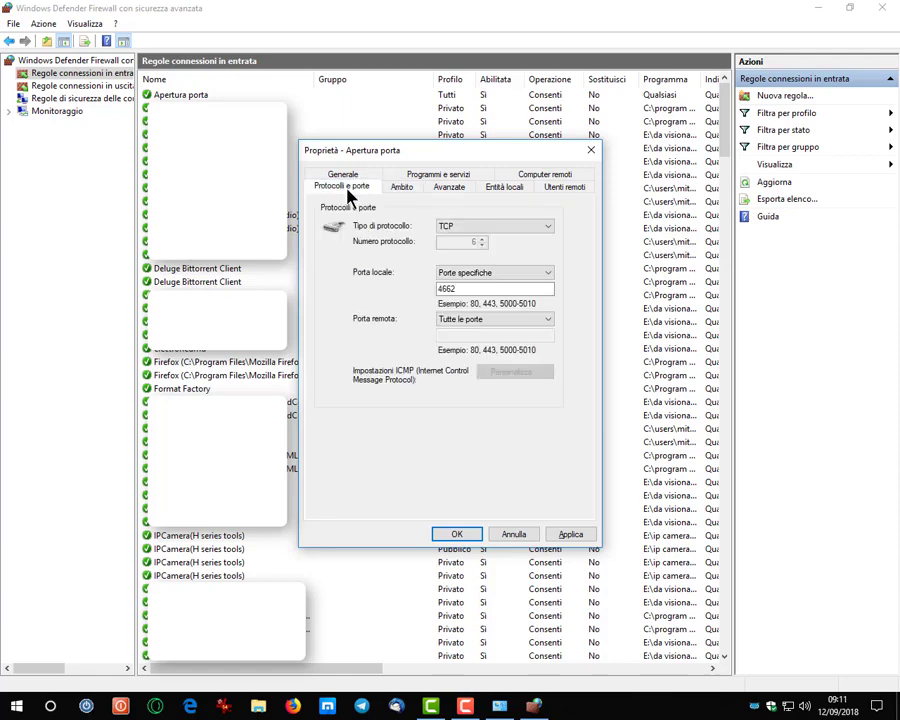
{"action": "left_click", "coordinate": [531, 288]}
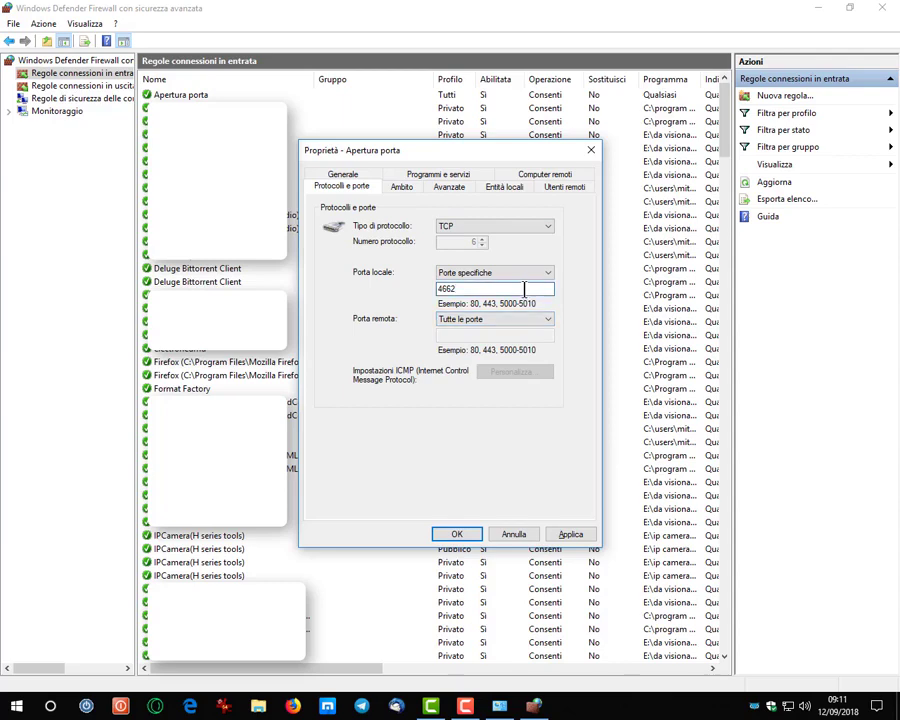
{"action": "left_click", "coordinate": [453, 232]}
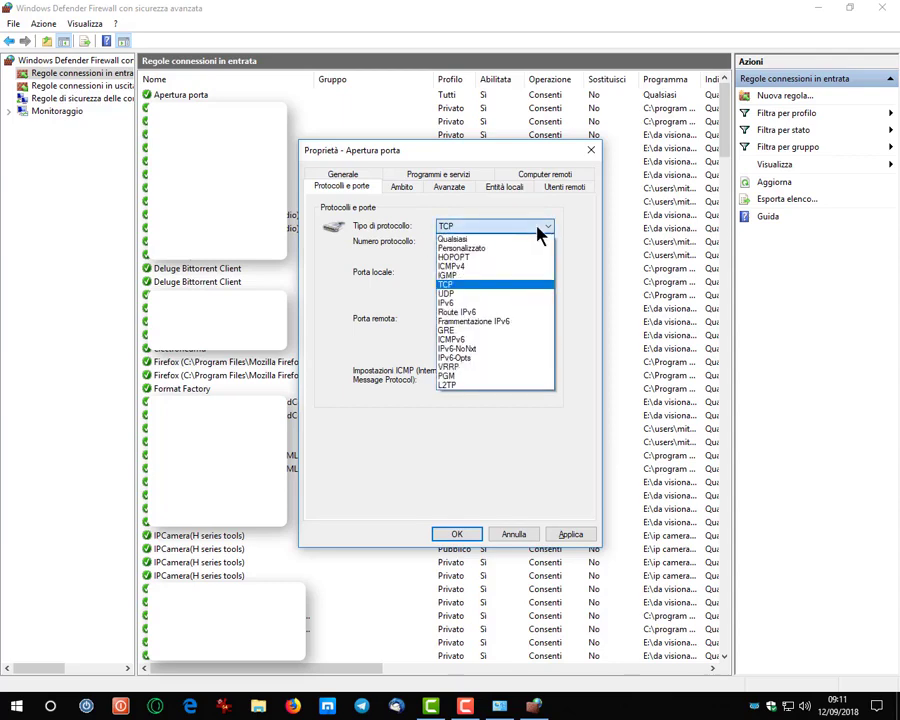
{"action": "left_click", "coordinate": [562, 265]}
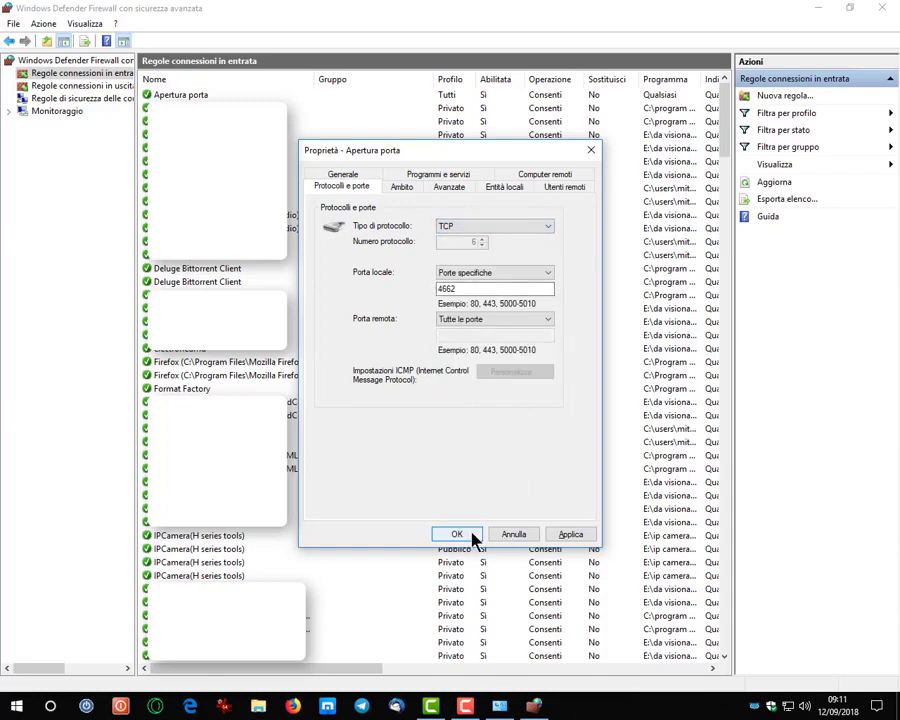
{"action": "left_click", "coordinate": [475, 537]}
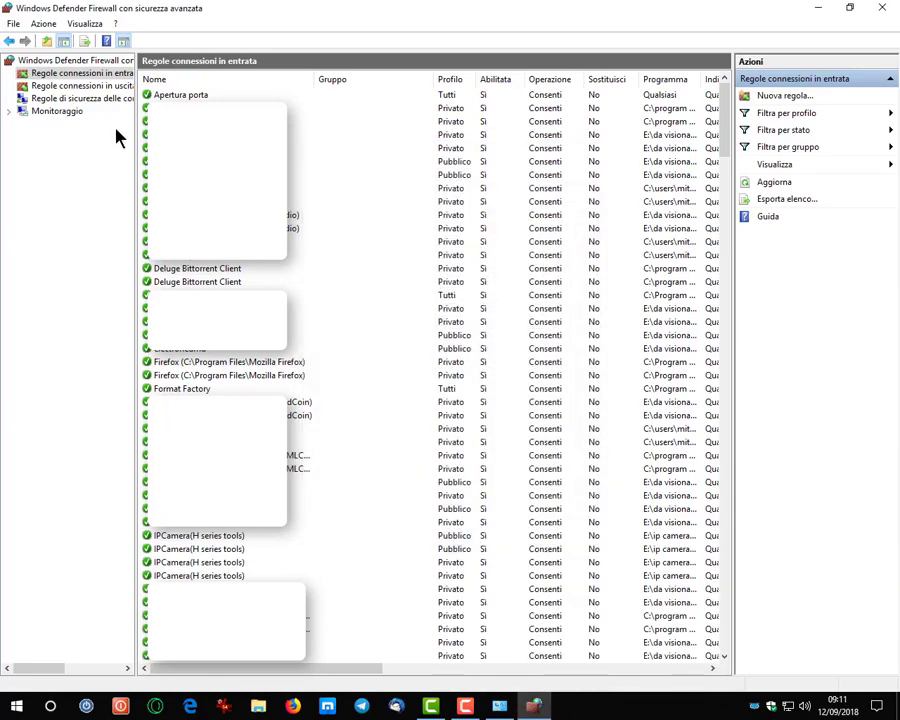
Step: View the outbound rules, and close both the advanced security window and the Control Panel firewall window
{"action": "left_click", "coordinate": [61, 88]}
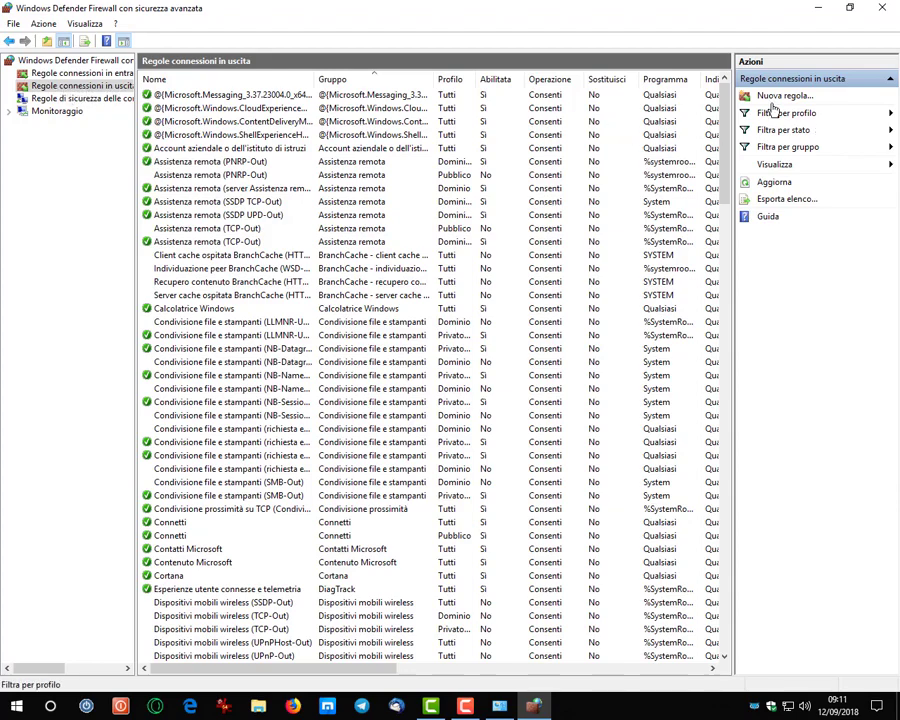
{"action": "left_click", "coordinate": [884, 10]}
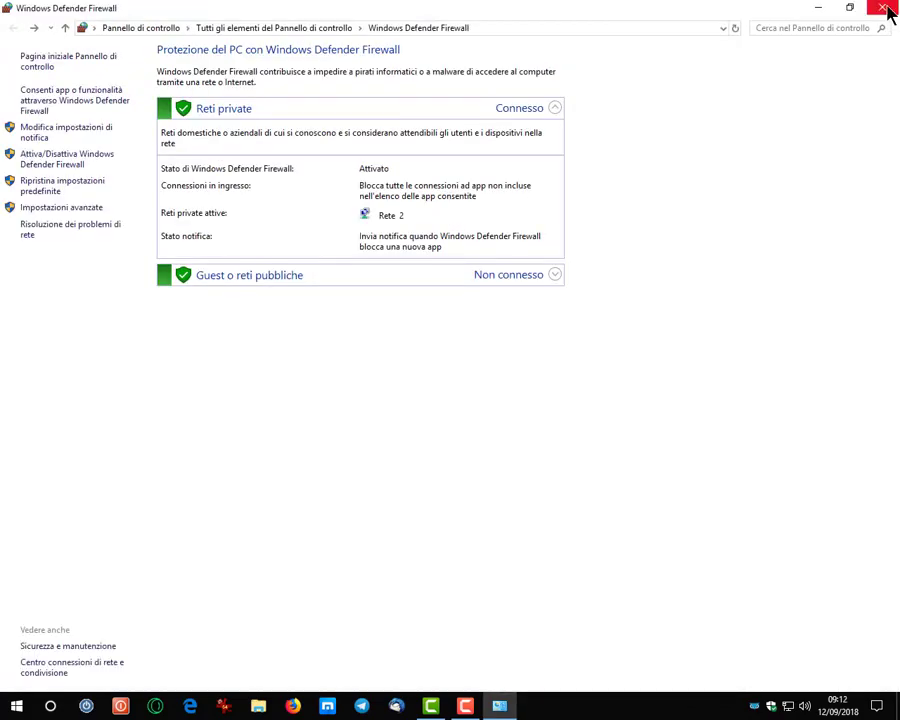
{"action": "left_click", "coordinate": [885, 9]}
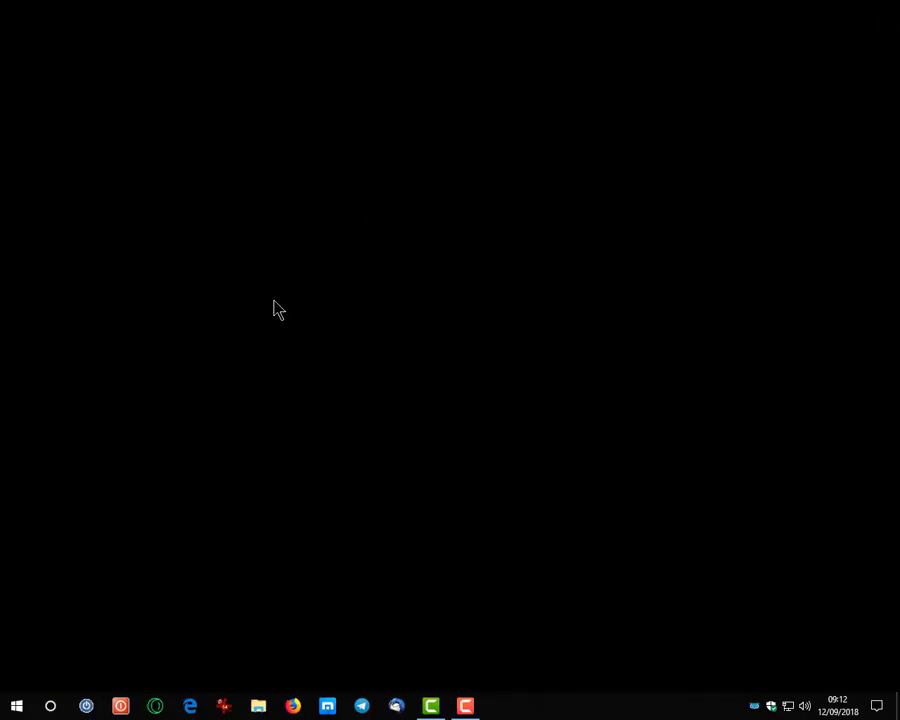
Step: Open Windows Firewall through the Rete e Internet page of Windows Settings, and maximize its Security Center window
{"action": "left_click", "coordinate": [16, 706]}
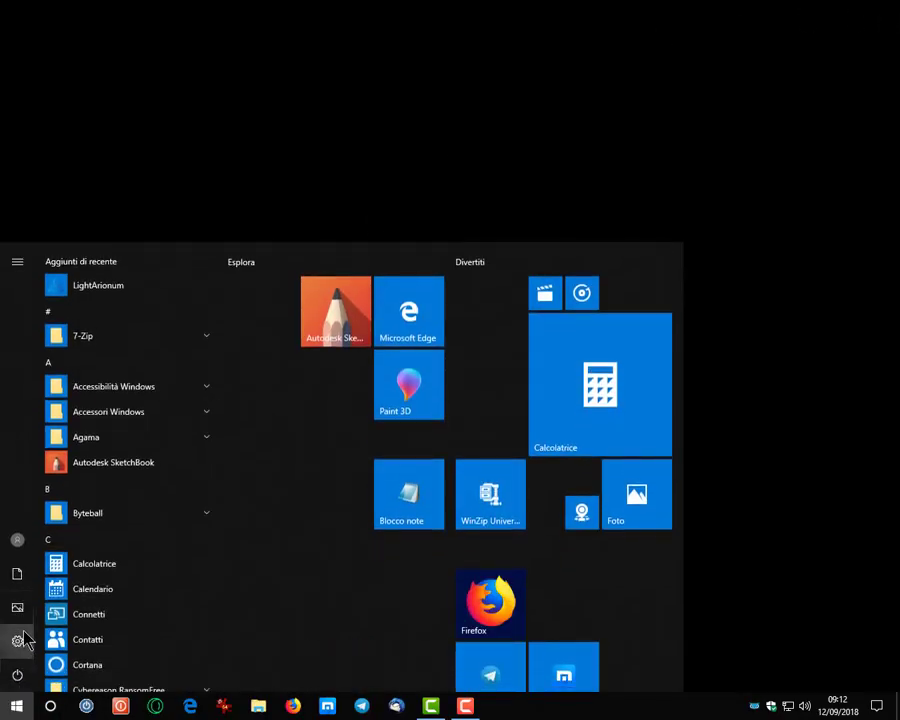
{"action": "left_click", "coordinate": [17, 641]}
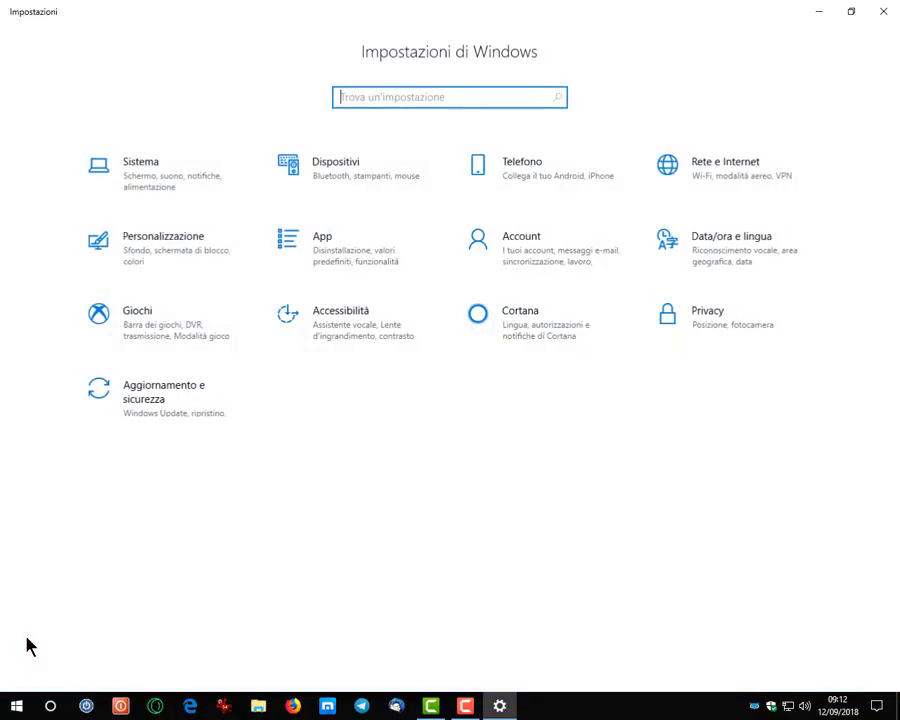
{"action": "left_click", "coordinate": [741, 185]}
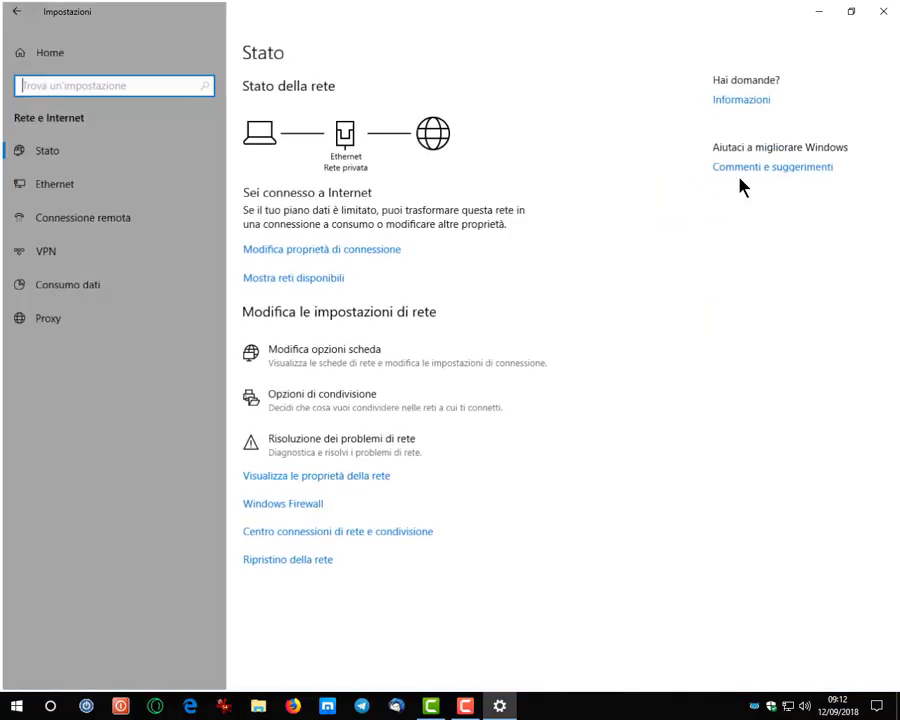
{"action": "left_click", "coordinate": [276, 507]}
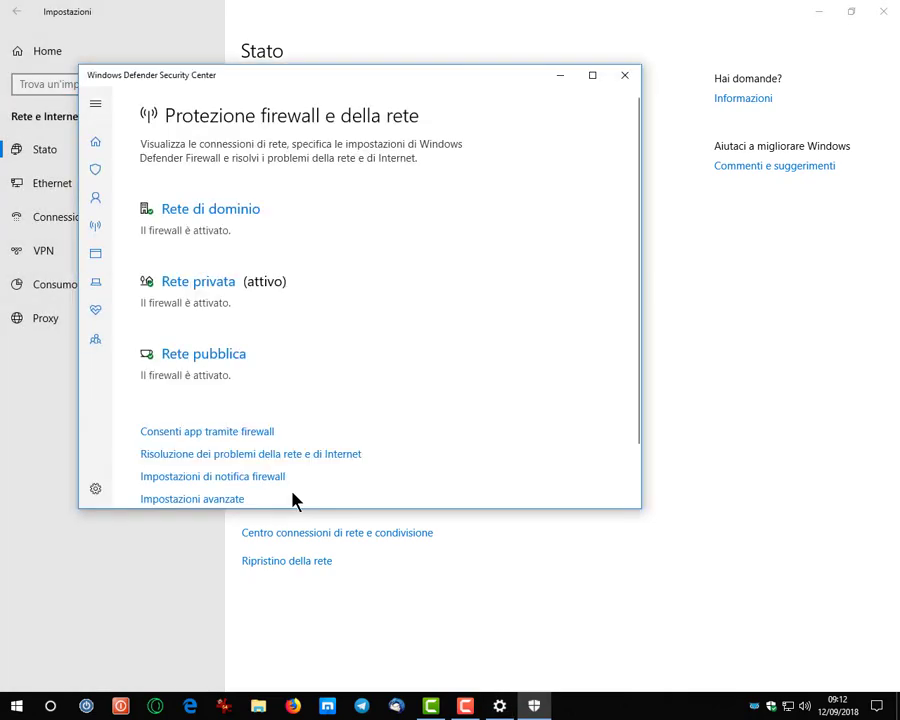
{"action": "left_click", "coordinate": [593, 76]}
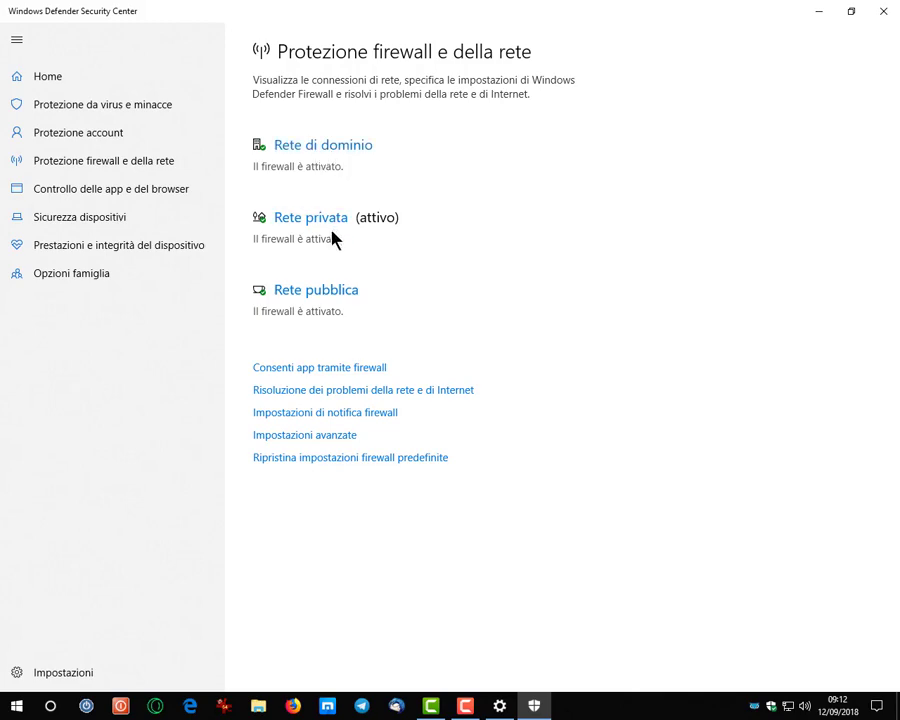
Step: Turn off the firewall for Rete di dominio, and reactivate it from the Protezione firewall e della rete overview
{"action": "left_click", "coordinate": [331, 148]}
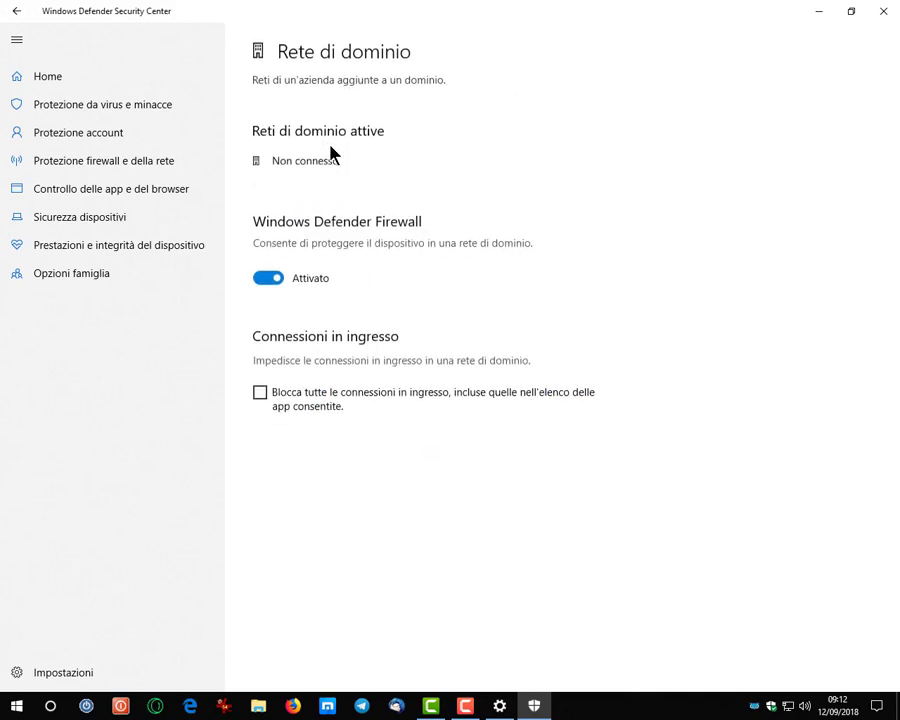
{"action": "left_click", "coordinate": [268, 279]}
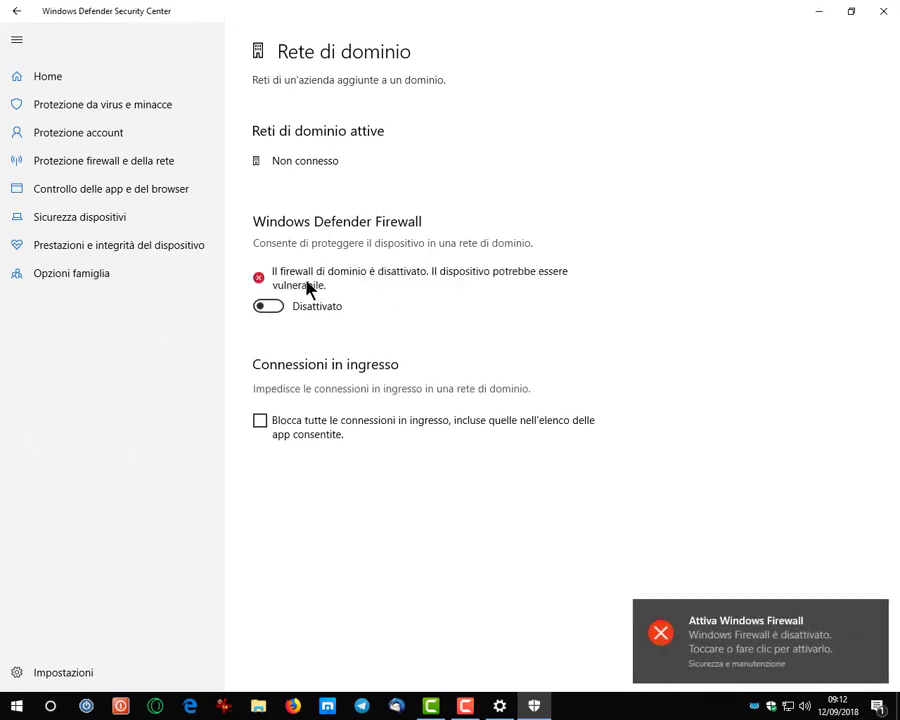
{"action": "left_click", "coordinate": [13, 16]}
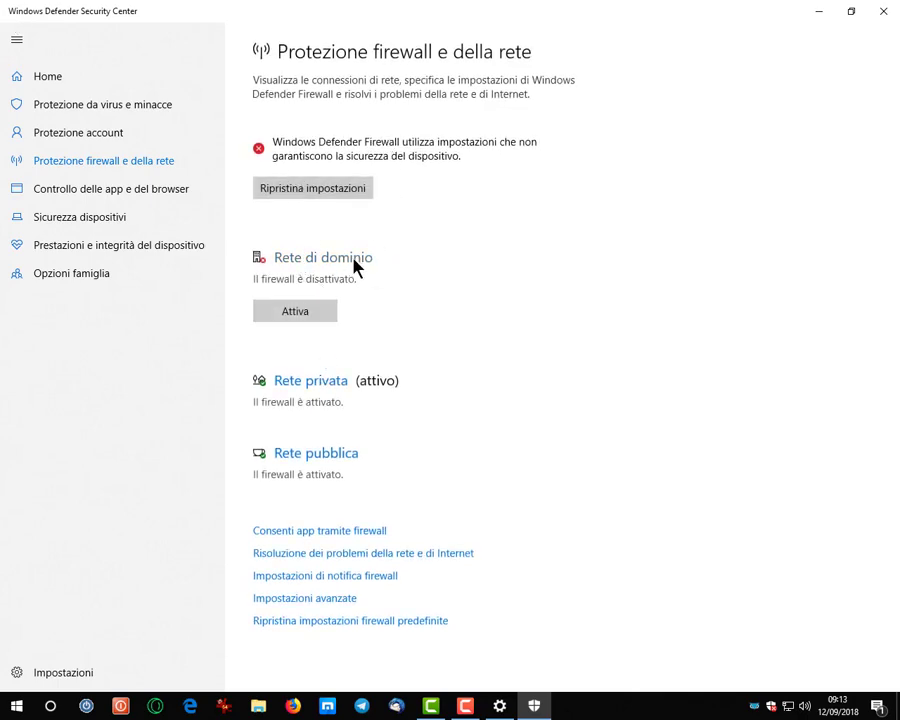
{"action": "left_click", "coordinate": [291, 315]}
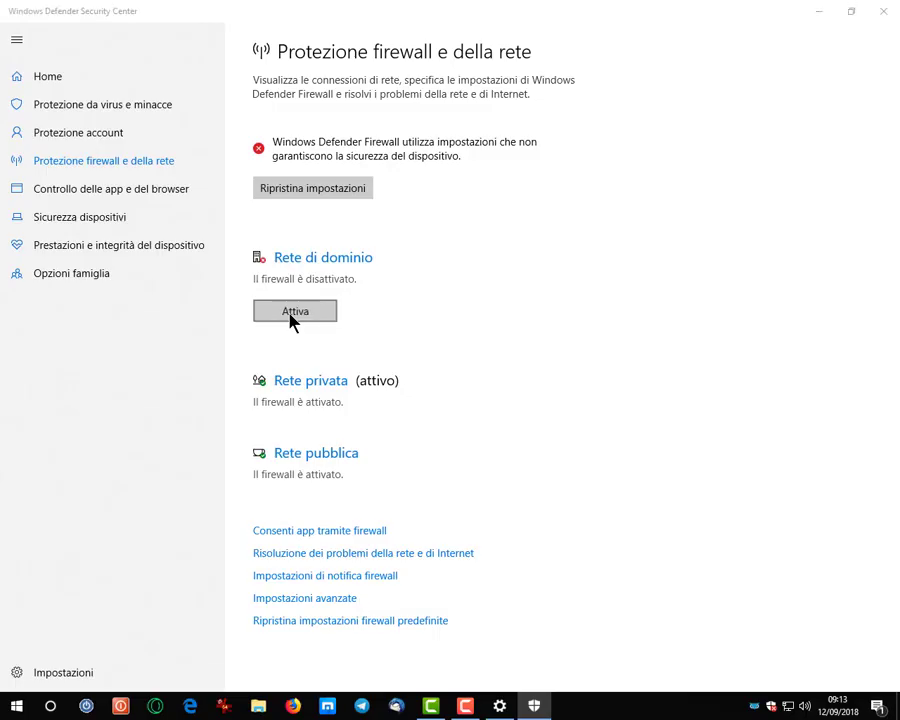
Step: Review the firewall settings pages for Rete privata and Rete pubblica, and return to the Protezione firewall e della rete overview
{"action": "left_click", "coordinate": [327, 334]}
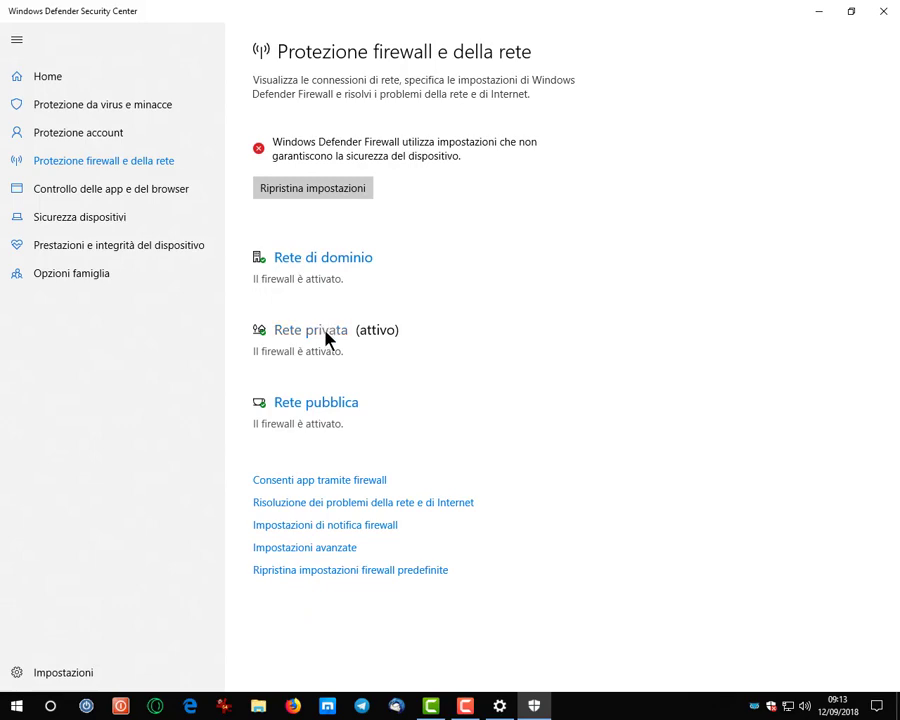
{"action": "left_click", "coordinate": [14, 11]}
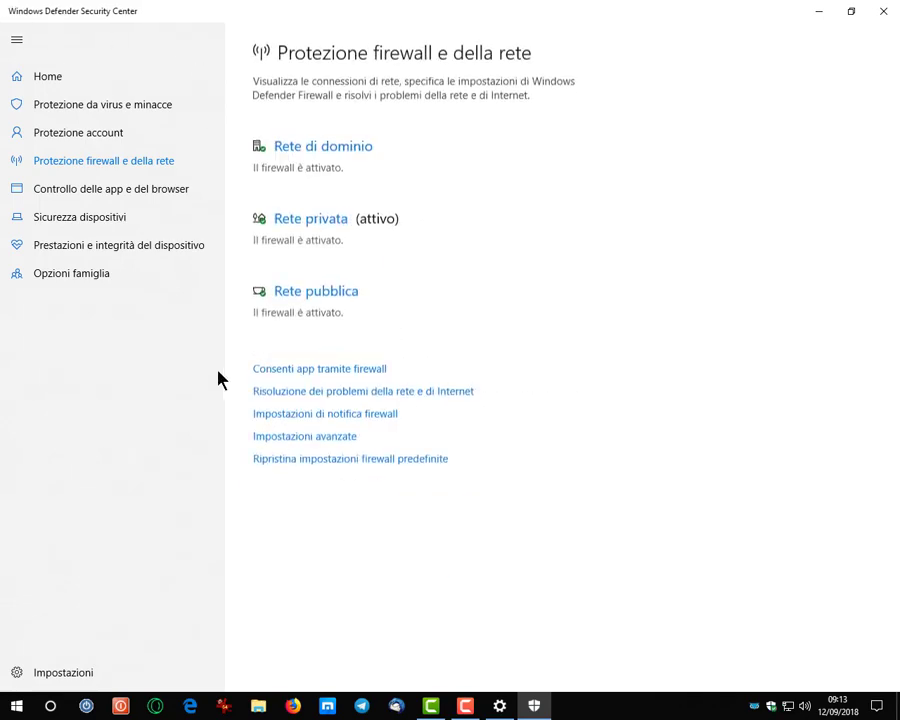
{"action": "left_click", "coordinate": [287, 292]}
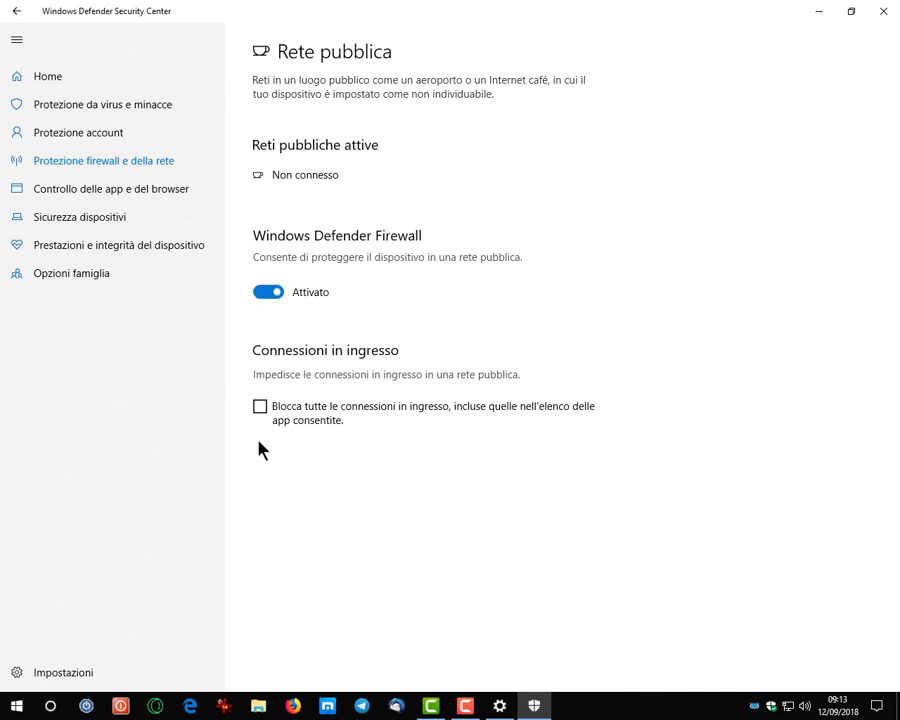
{"action": "left_click", "coordinate": [260, 410]}
{"action": "left_click", "coordinate": [16, 11]}
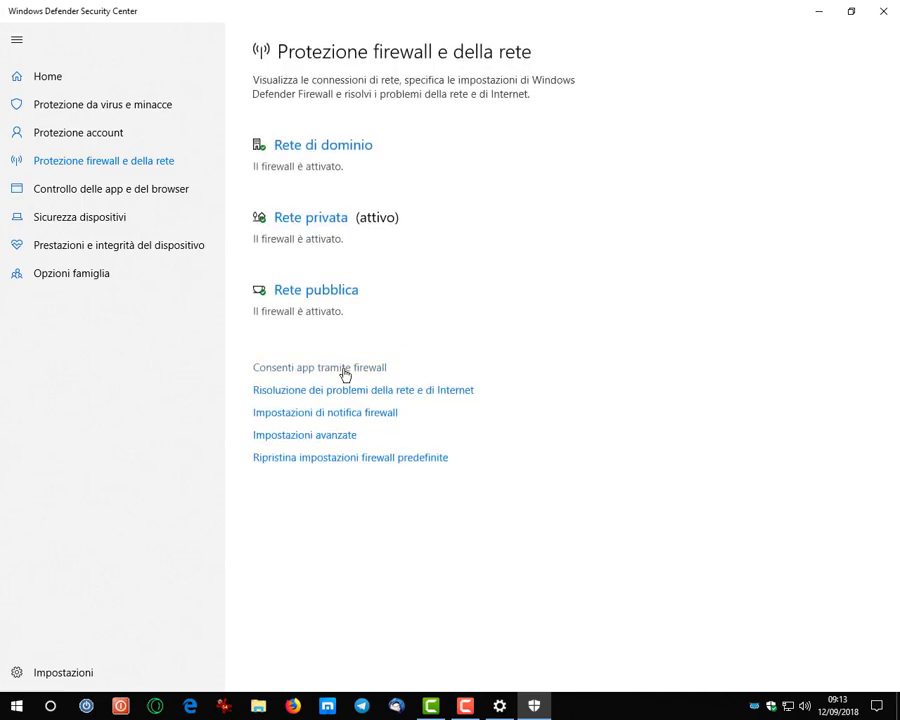
Step: View the list of apps allowed through the firewall and the main Windows Defender Firewall page, and close the Control Panel window
{"action": "left_click", "coordinate": [344, 369]}
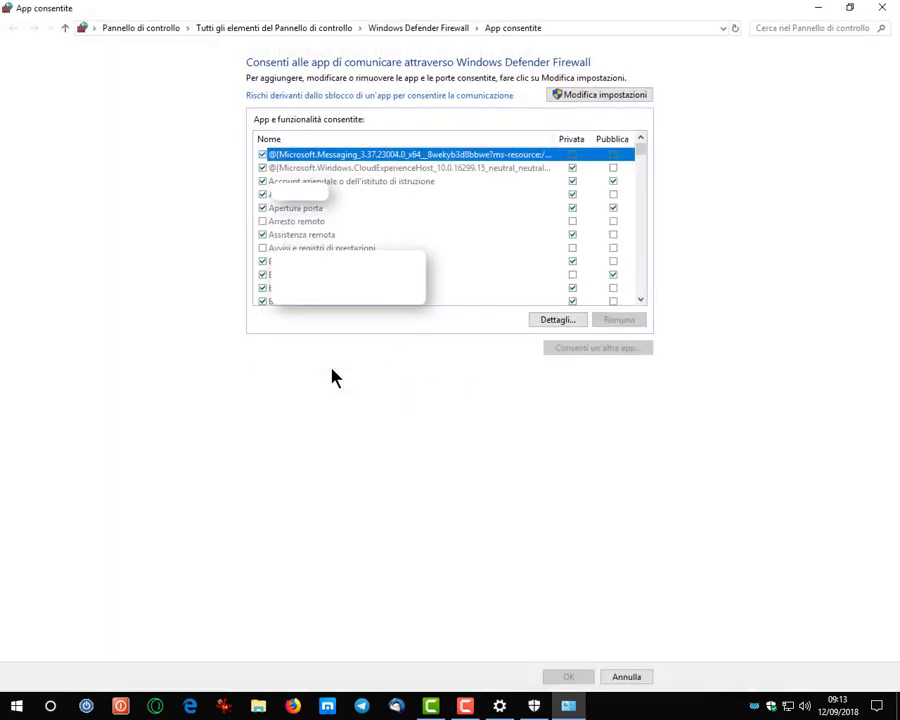
{"action": "left_click", "coordinate": [65, 28]}
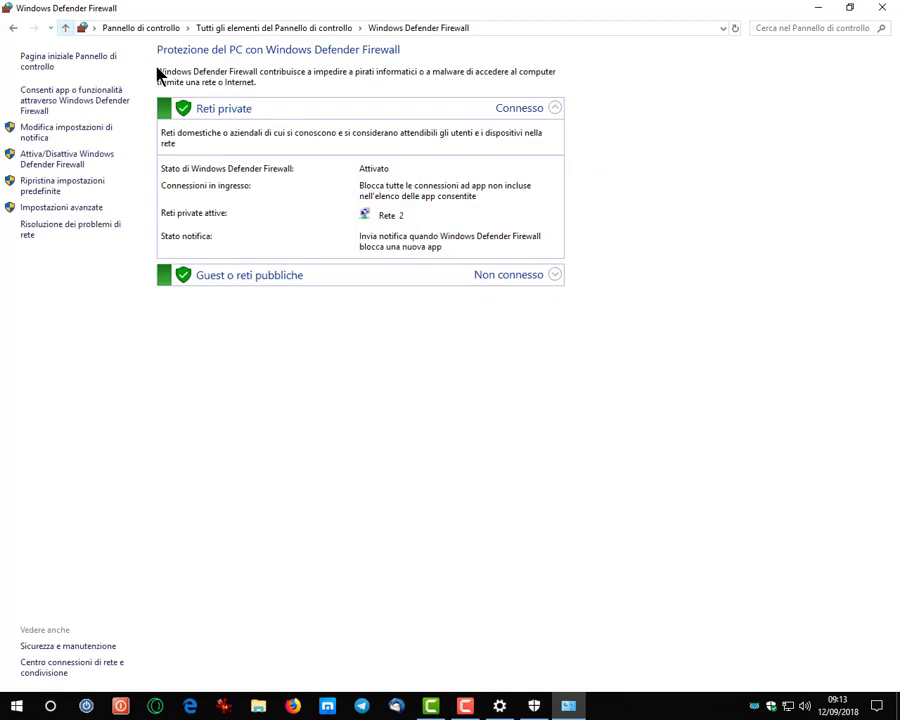
{"action": "left_click", "coordinate": [15, 29]}
{"action": "left_click", "coordinate": [882, 7]}
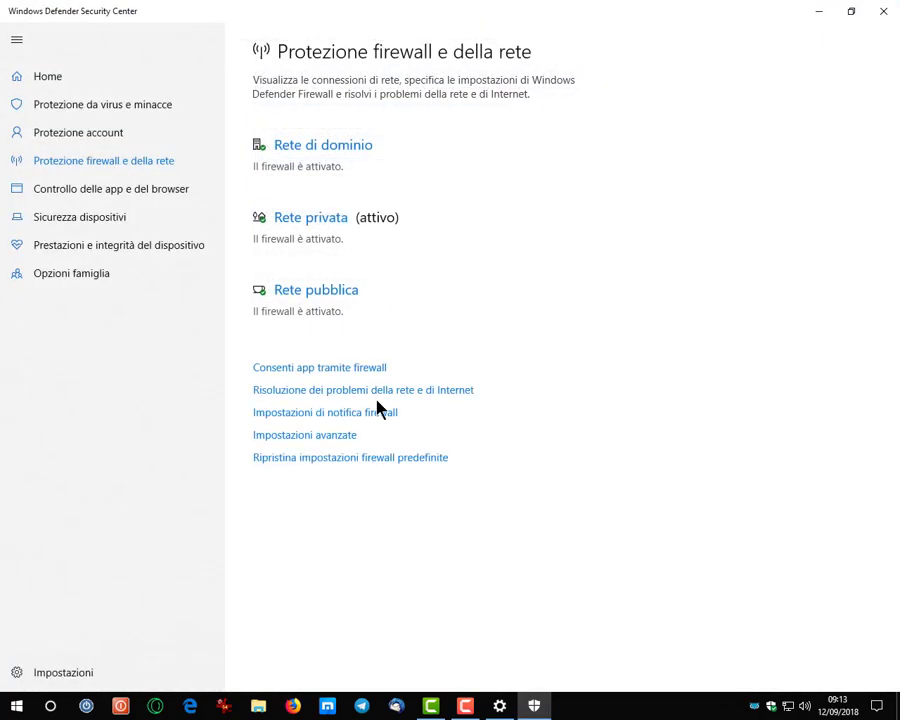
Step: In the firewall notification settings, switch blocked-app notifications off and on, do the same for Firewall di dominio, and return to the overview
{"action": "left_click", "coordinate": [376, 418]}
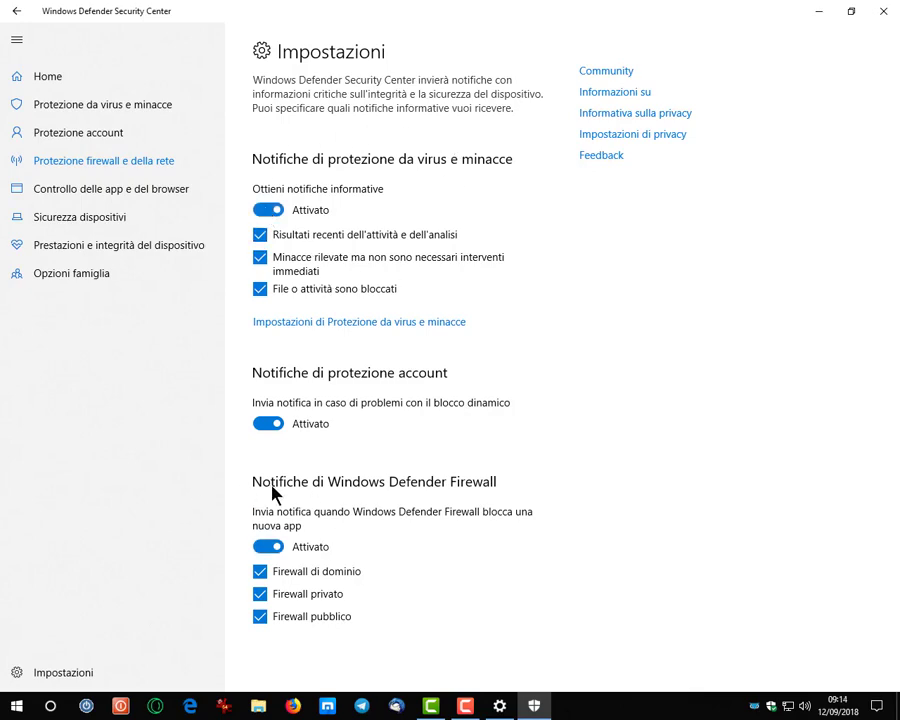
{"action": "left_click", "coordinate": [271, 550]}
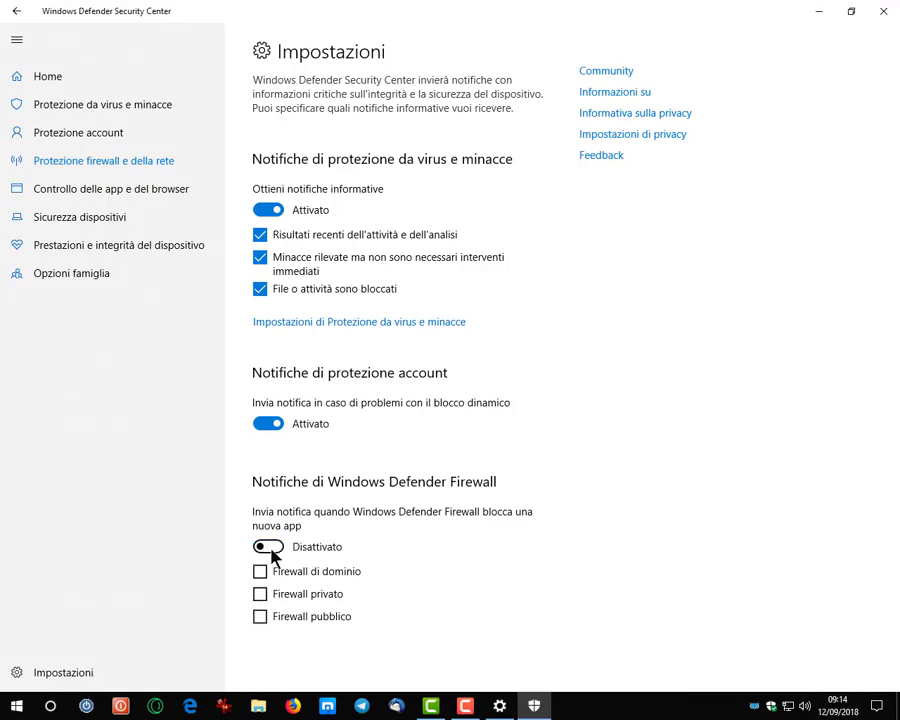
{"action": "left_click", "coordinate": [271, 550]}
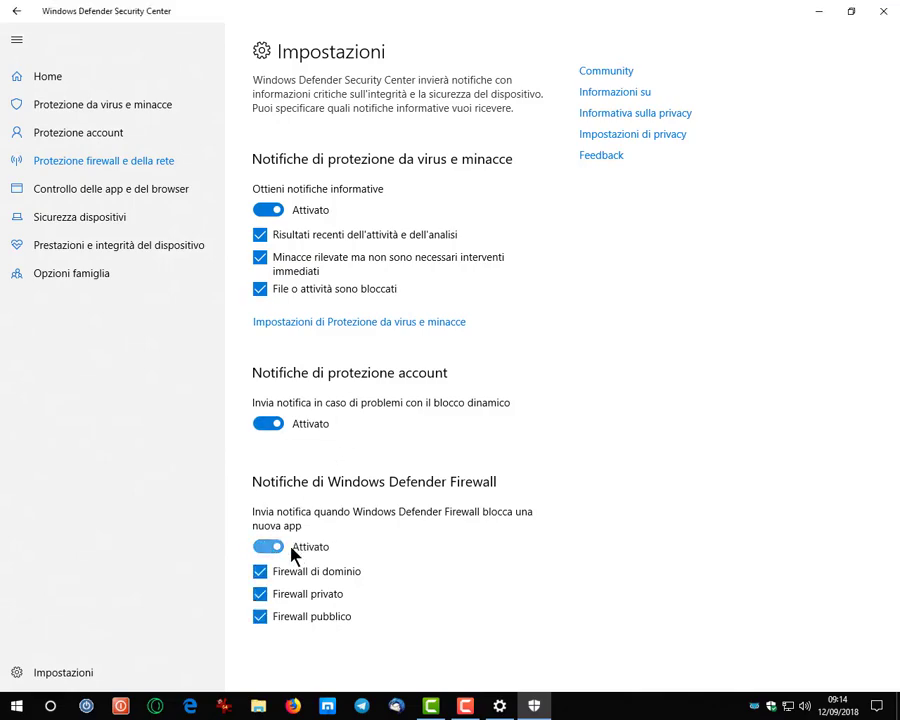
{"action": "left_click", "coordinate": [262, 573]}
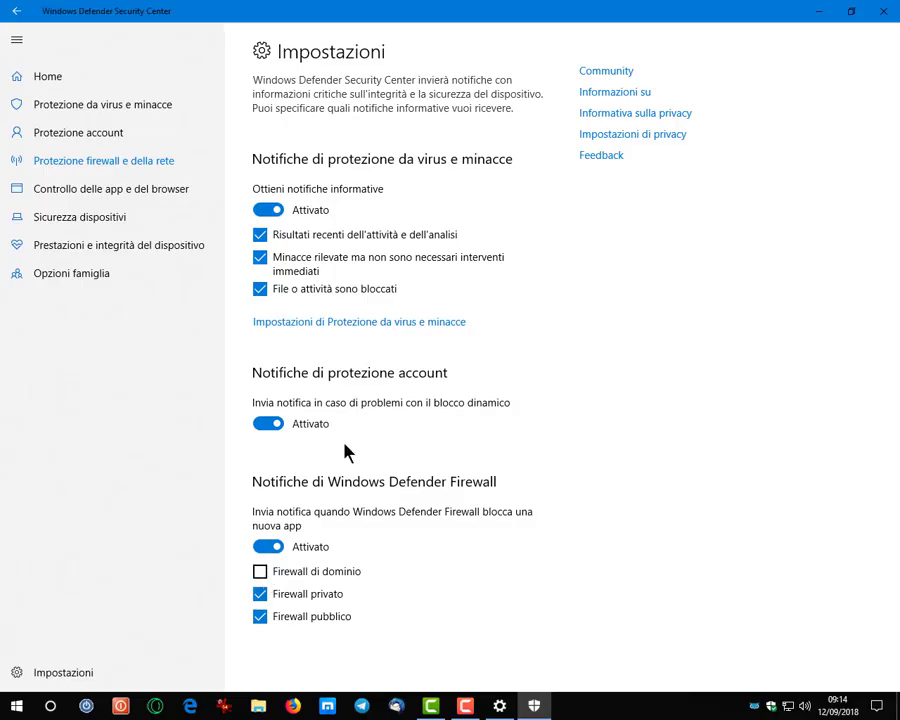
{"action": "left_click", "coordinate": [262, 573]}
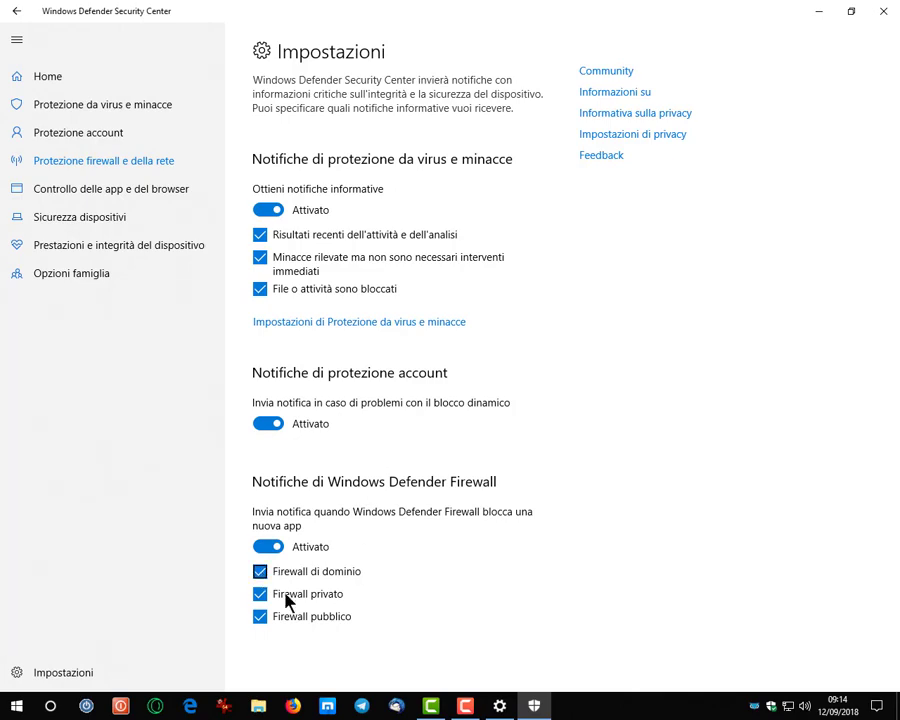
{"action": "left_click", "coordinate": [15, 13]}
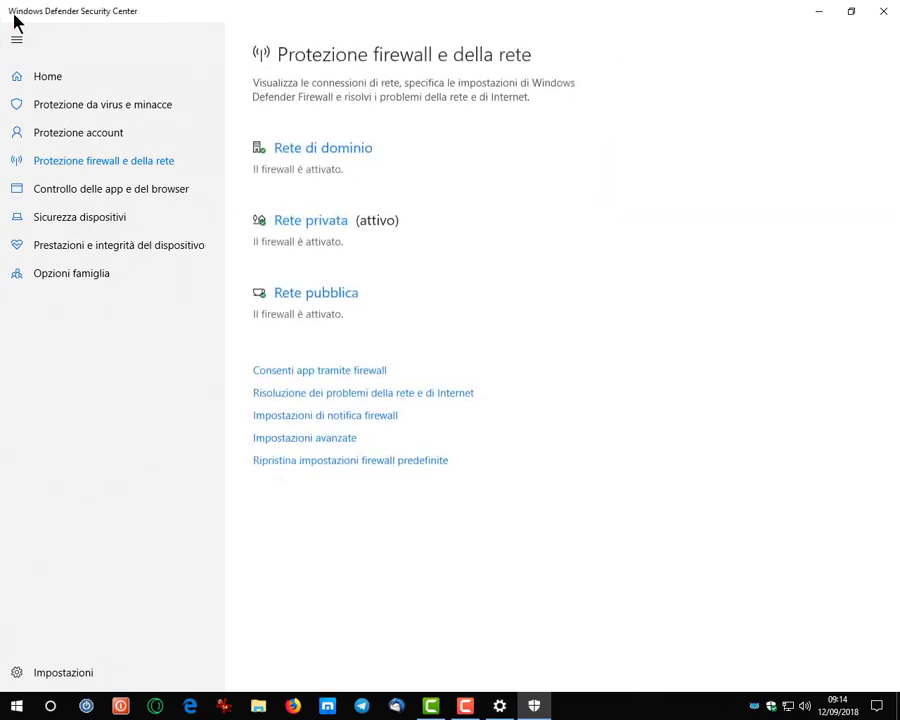
Step: Delete the inbound rule Apertura porta in the advanced firewall settings, and close the advanced security window
{"action": "left_click", "coordinate": [308, 441]}
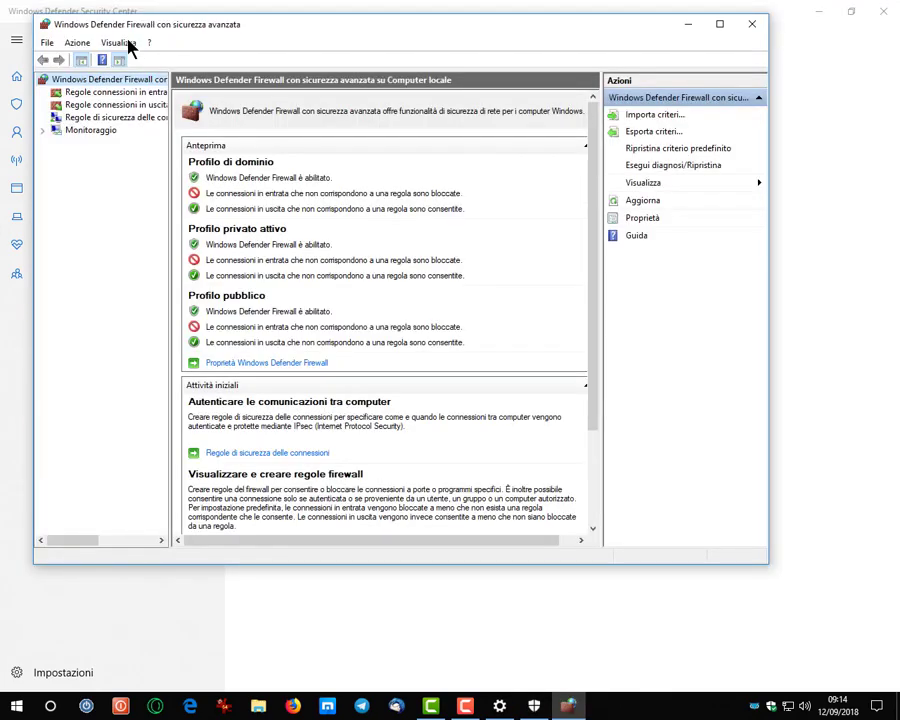
{"action": "left_click", "coordinate": [134, 94]}
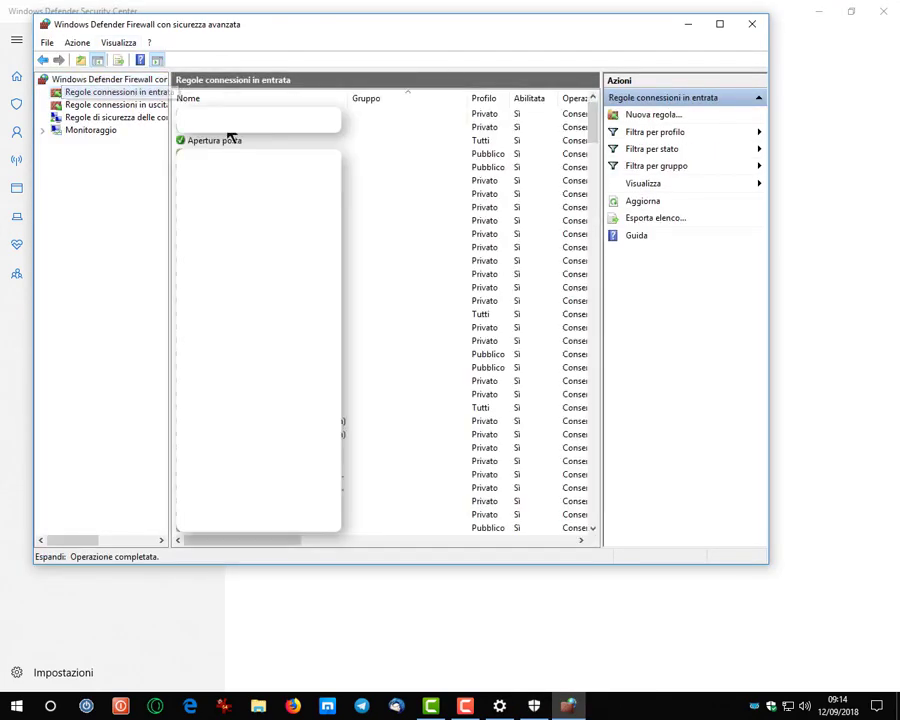
{"action": "left_click", "coordinate": [227, 141]}
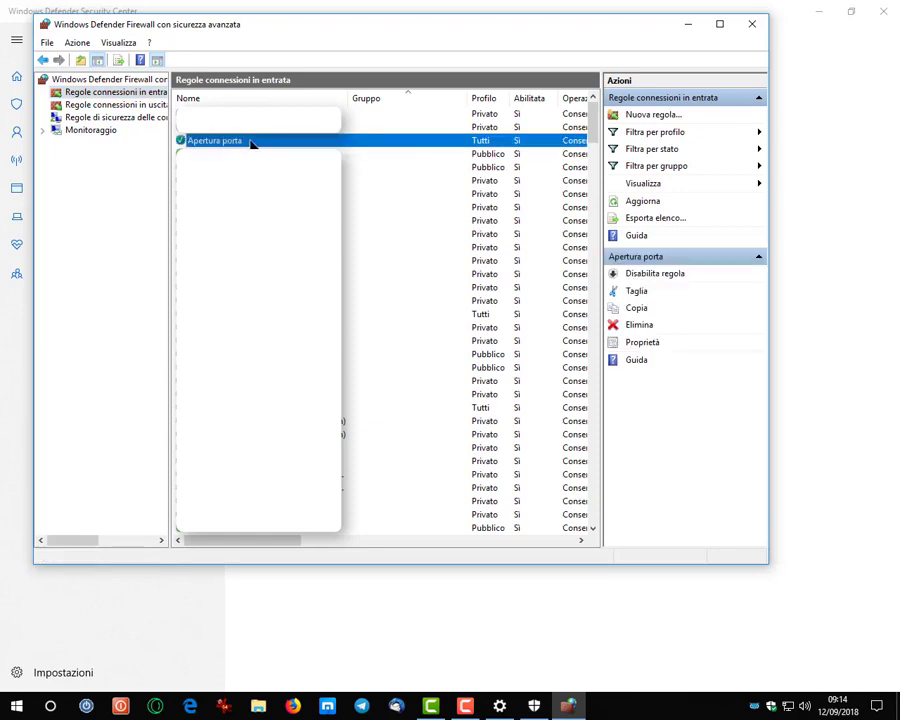
{"action": "left_click", "coordinate": [637, 330]}
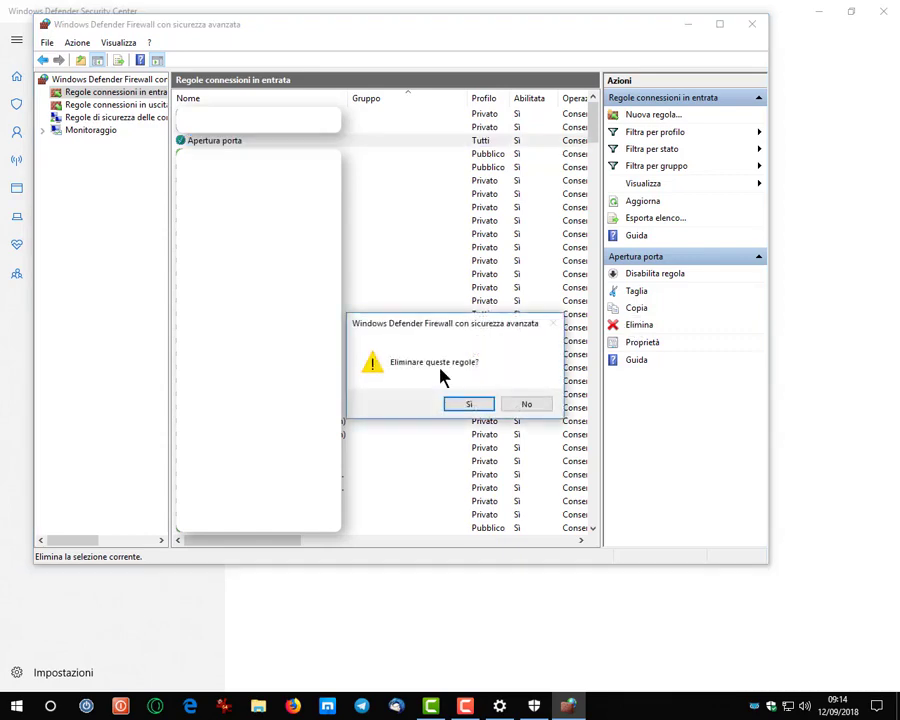
{"action": "left_click", "coordinate": [471, 400]}
{"action": "left_click", "coordinate": [750, 24]}
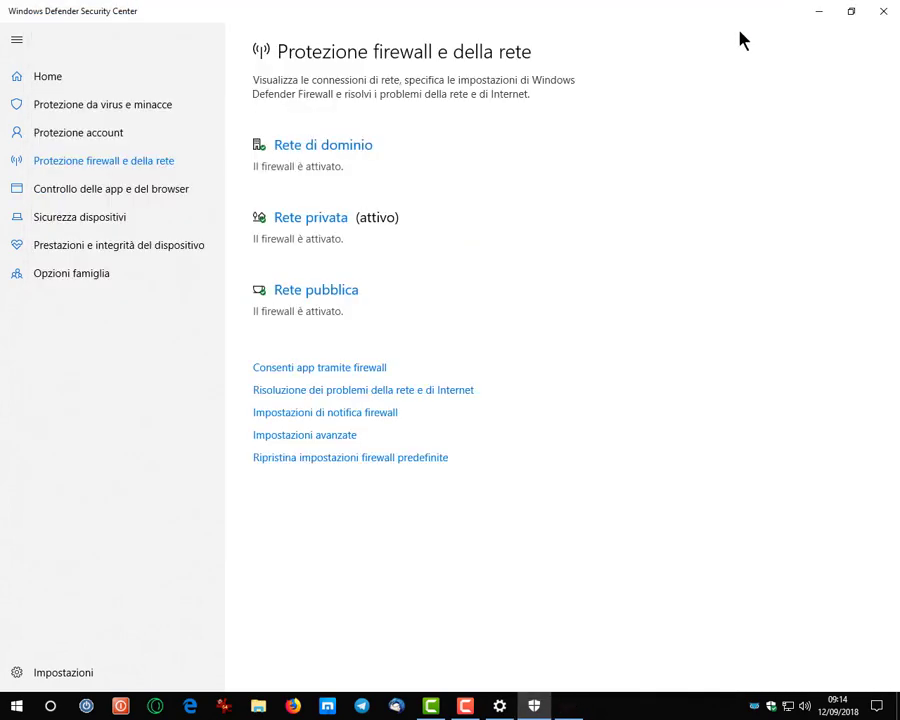
Step: View the page for restoring the default firewall settings without applying it, and close the Control Panel window
{"action": "left_click", "coordinate": [302, 458]}
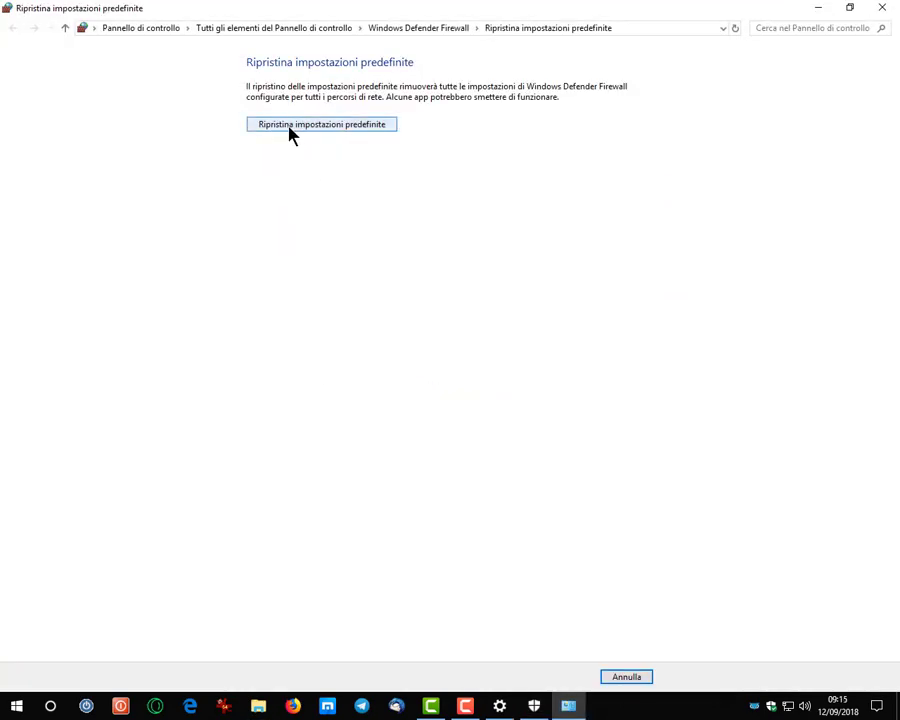
{"action": "left_click", "coordinate": [66, 28]}
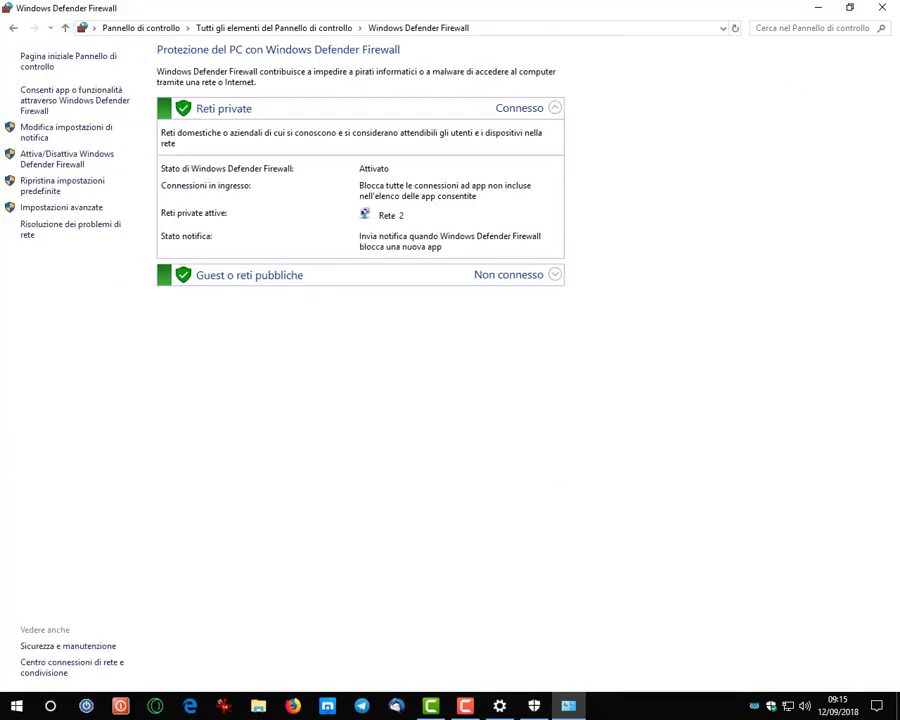
{"action": "left_click", "coordinate": [882, 8]}
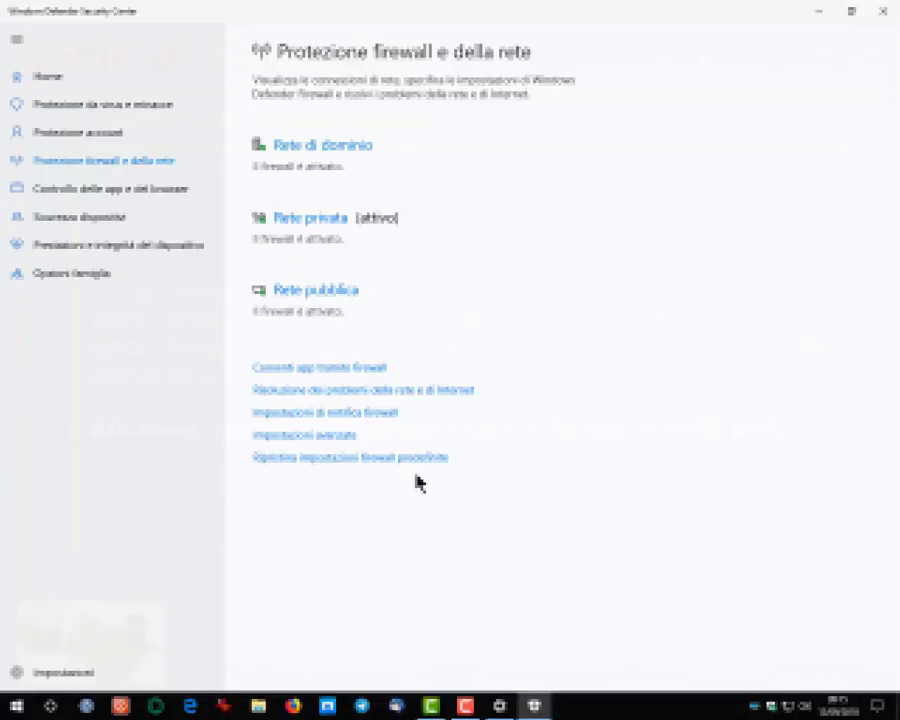